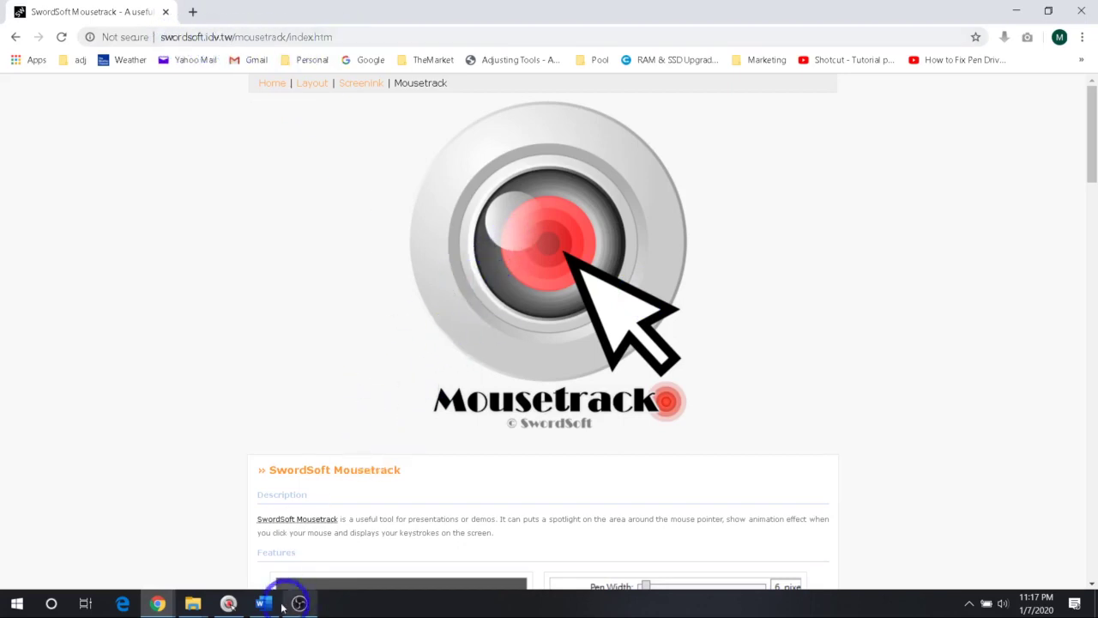
Open the Mousetrack settings window from its taskbar icon.
mouse_move(229, 604)
scroll(318, 408, "down", 5)
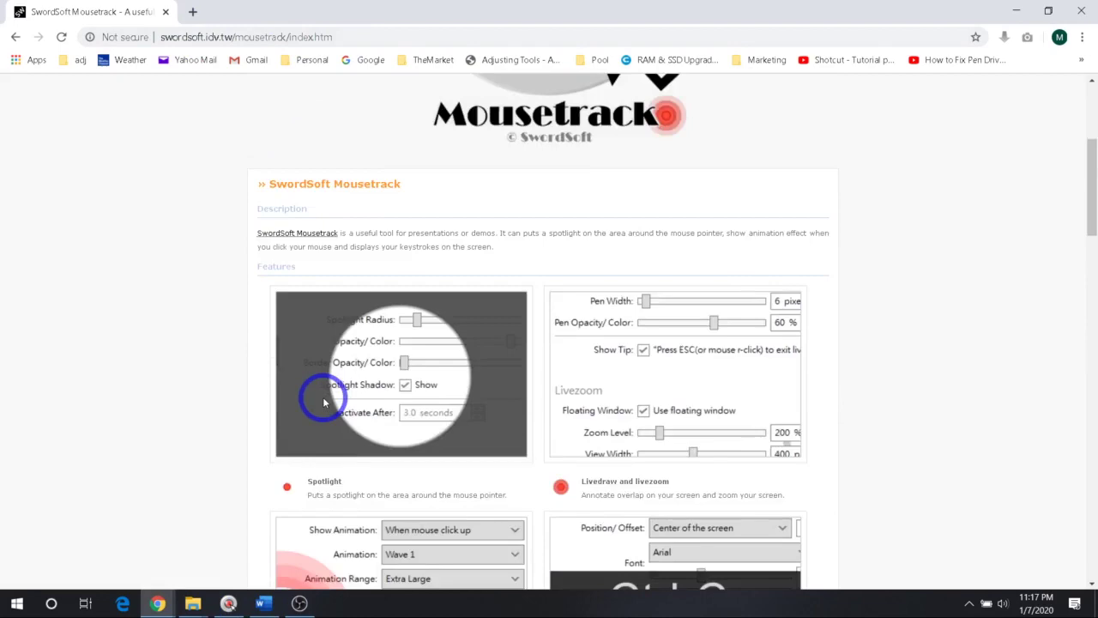
scroll(470, 352, "down", 1)
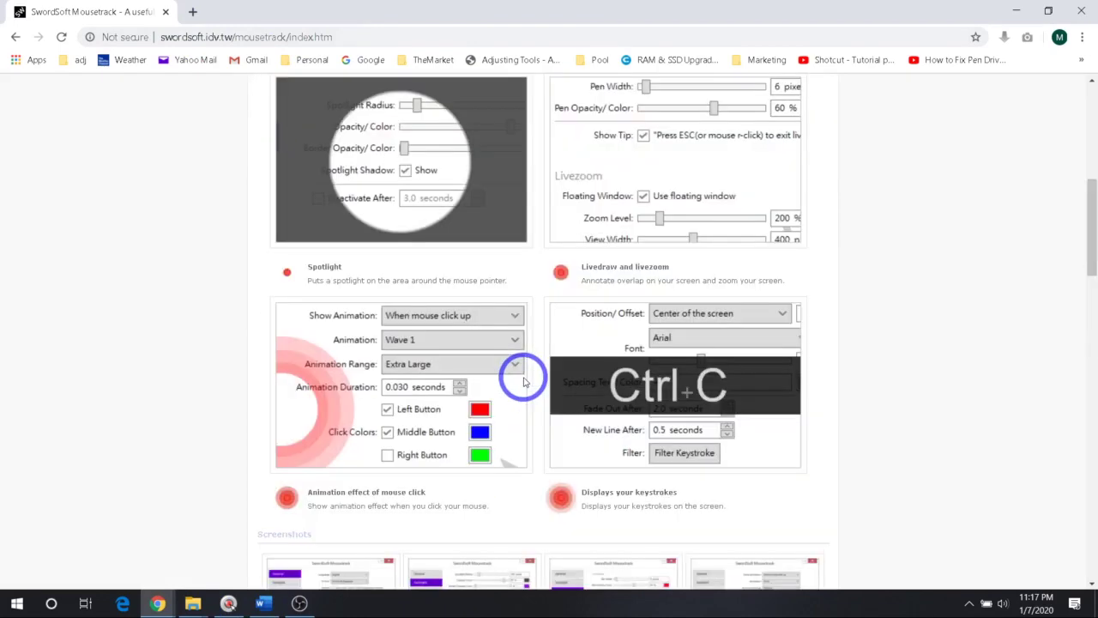
scroll(525, 382, "up", 6)
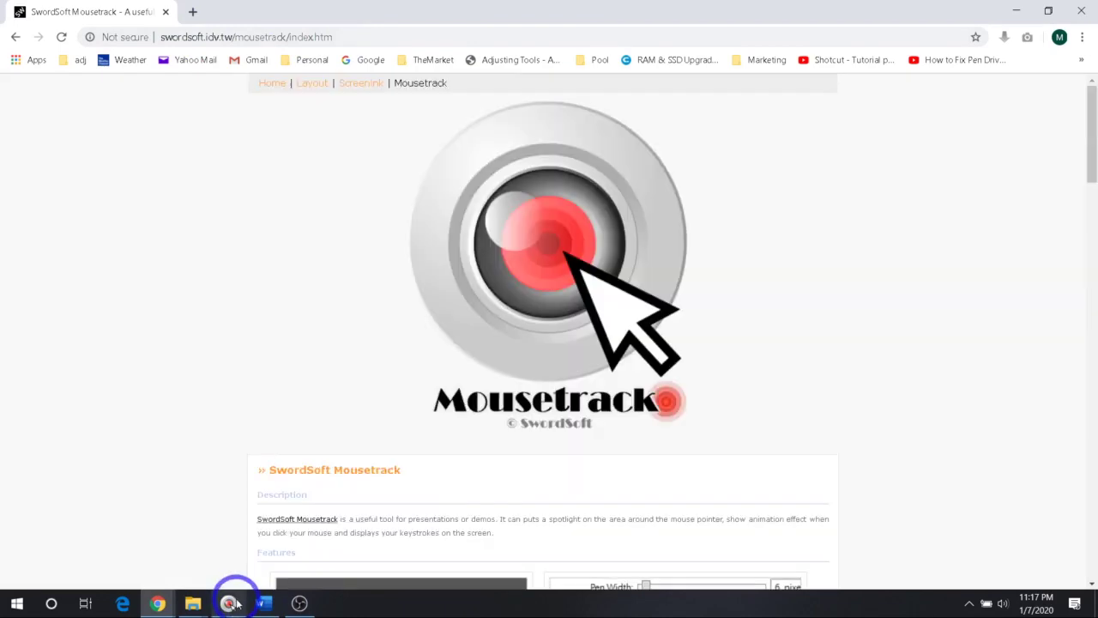
left_click(230, 603)
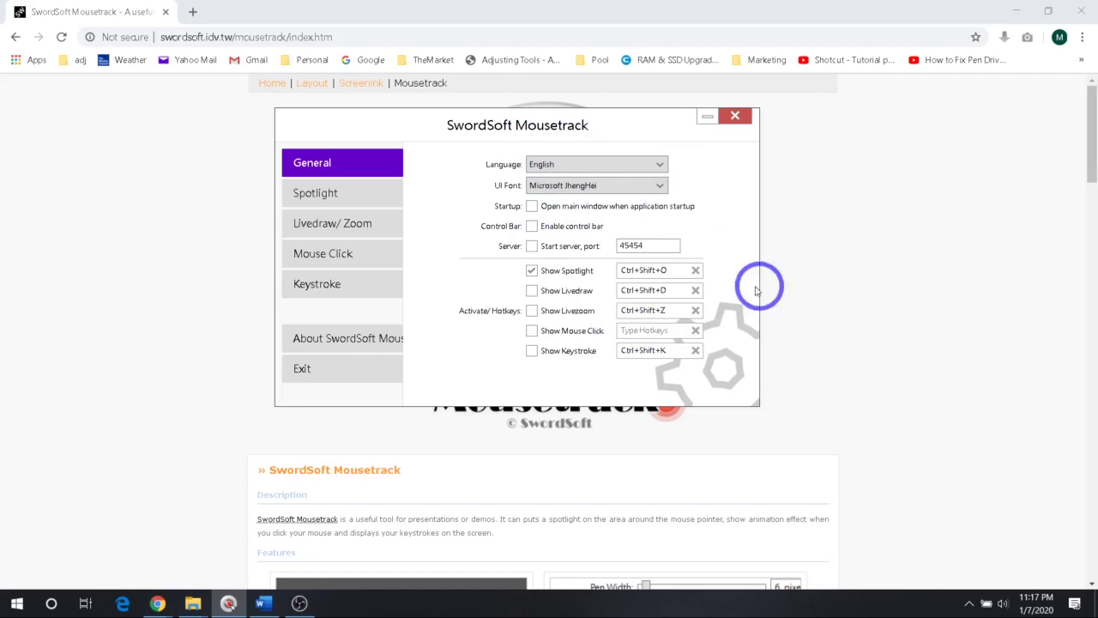
Toggle the Startup and Control Bar options on and back off, leaving both unchecked.
left_click(532, 206)
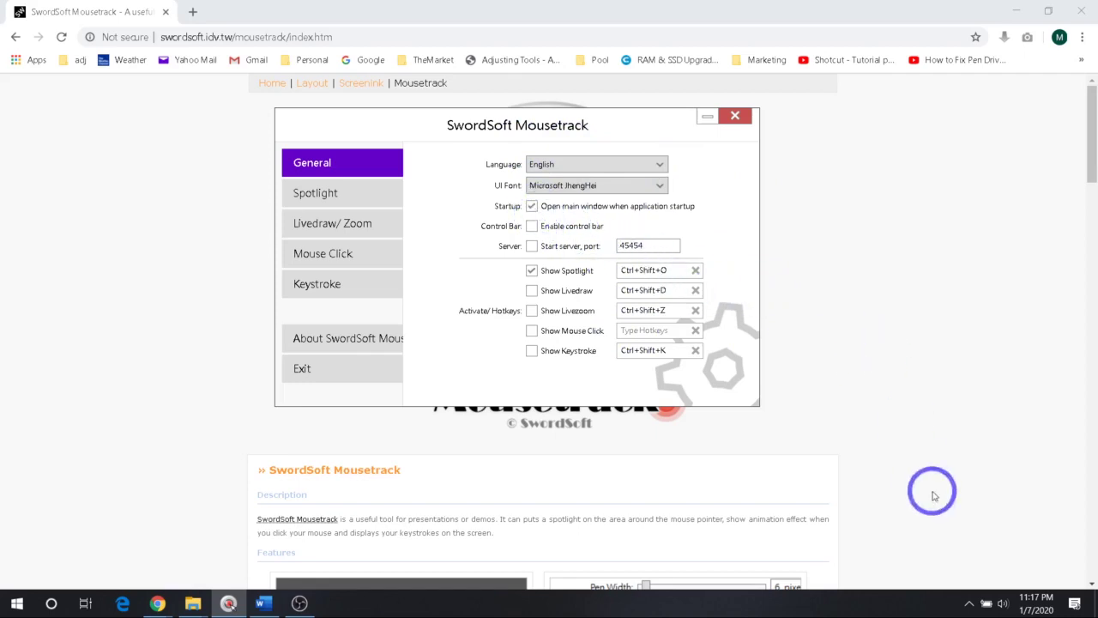
left_click(532, 206)
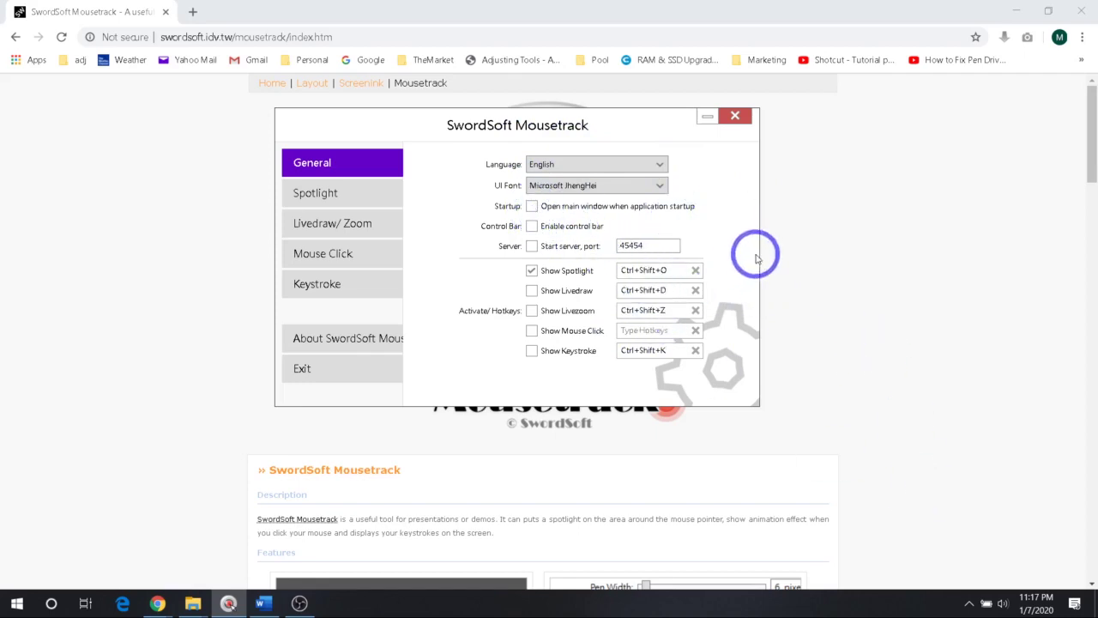
left_click(532, 227)
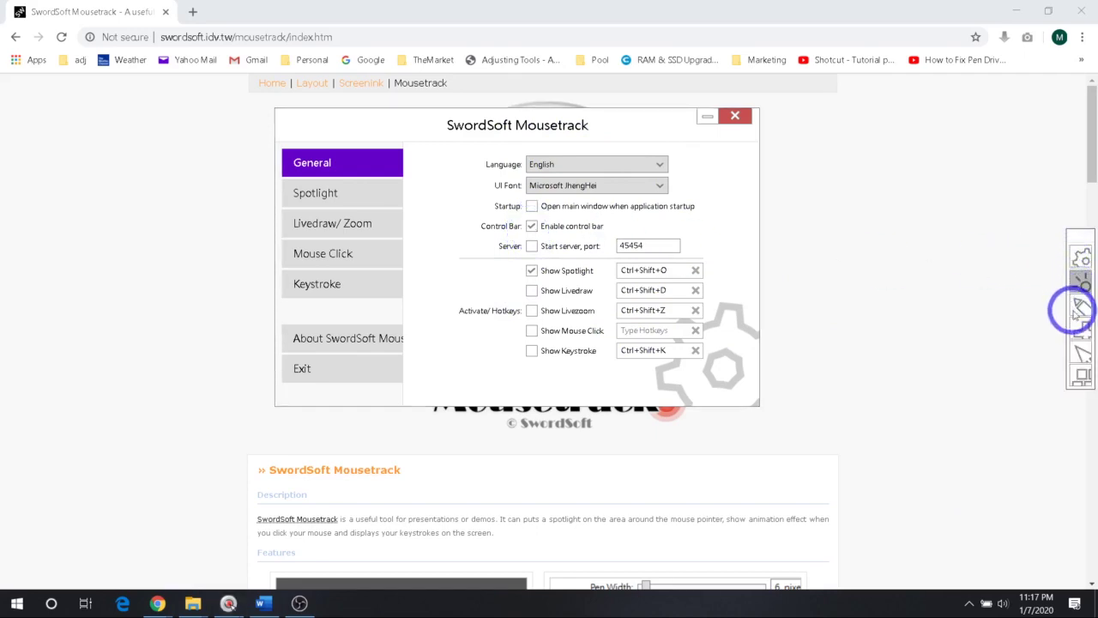
left_click(532, 227)
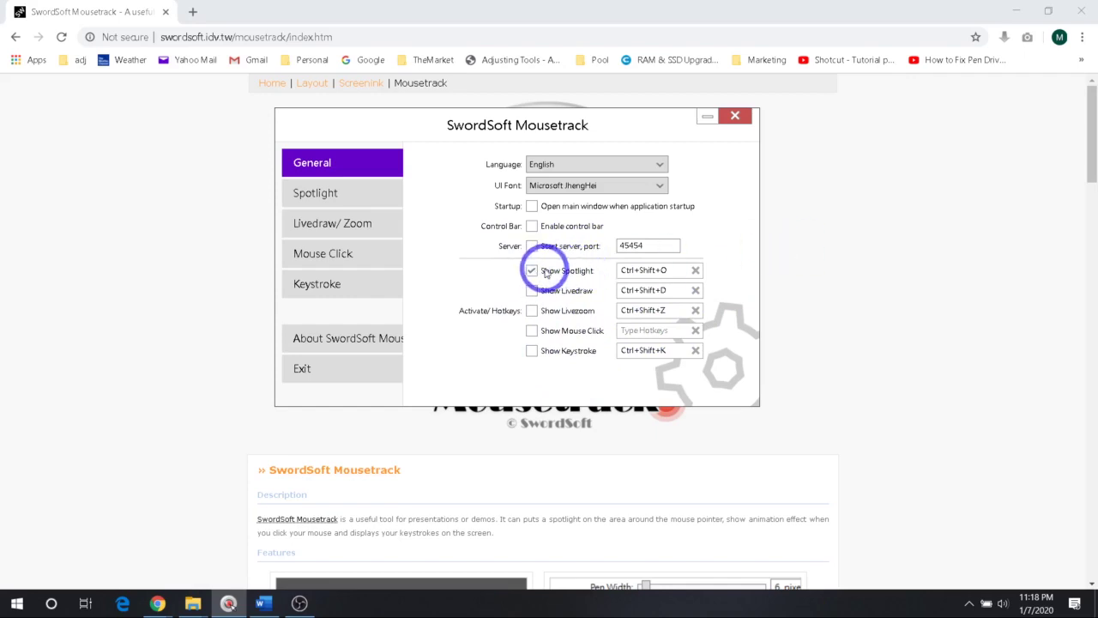
Toggle Show Spotlight off and on, then again with the Ctrl+Shift+O hotkey.
left_click(534, 271)
left_click(532, 271)
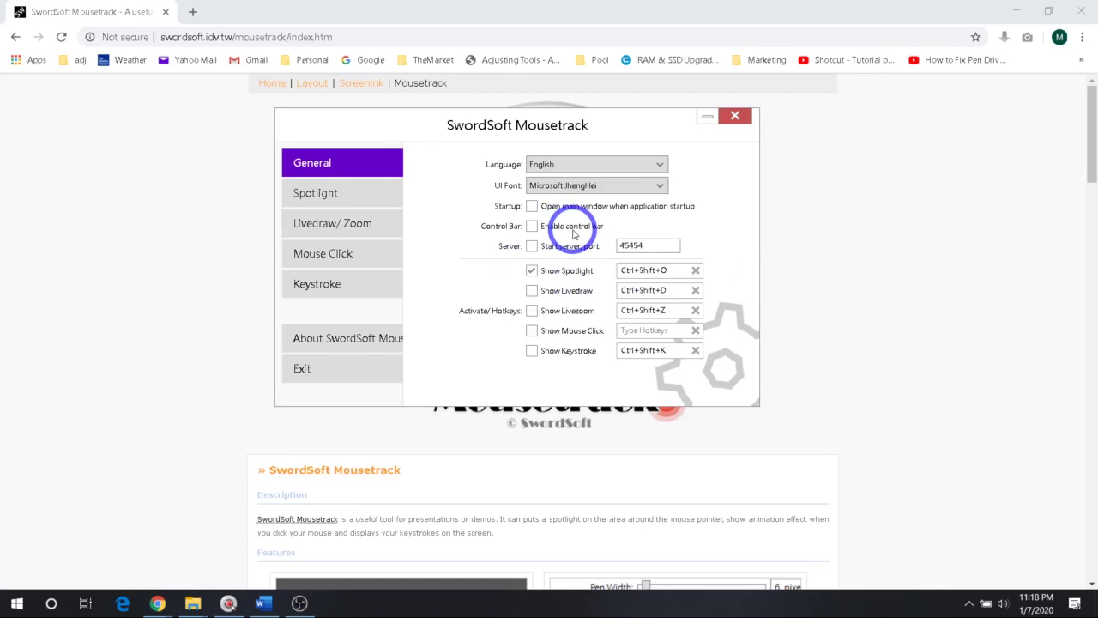
key("ctrl+shift+o")
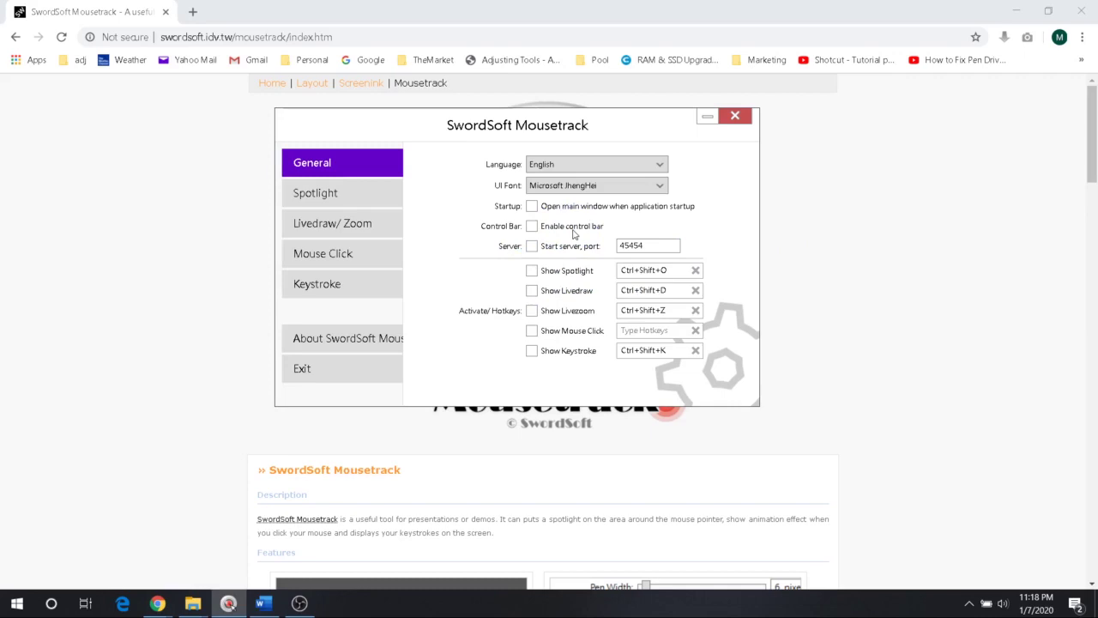
key("ctrl+shift+o")
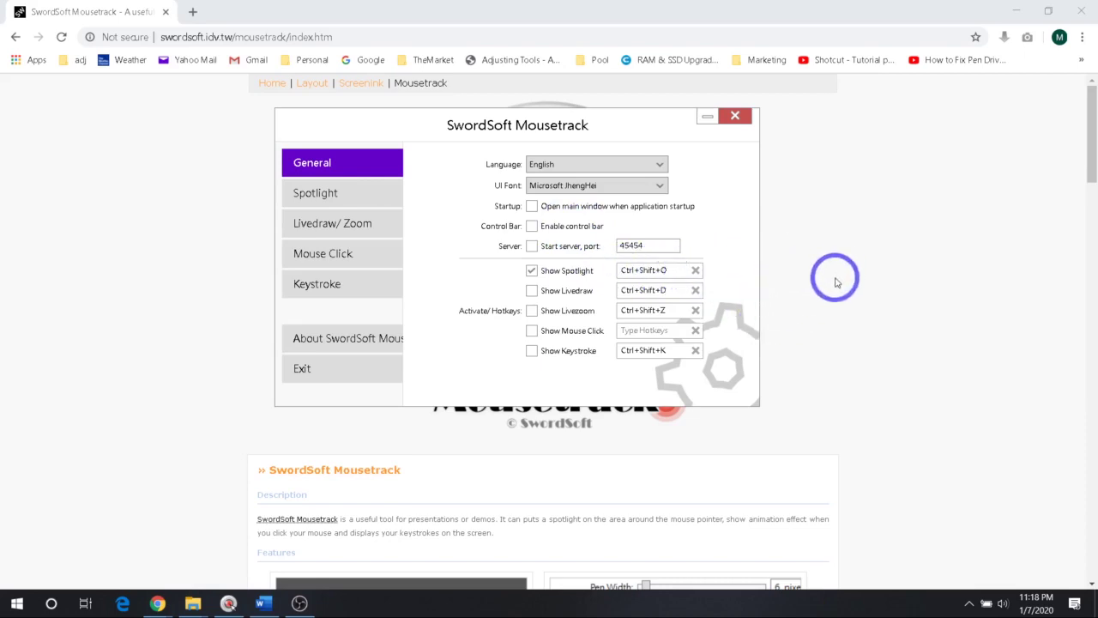
On the Spotlight page, set the radius to 31 pixels and enable mouse-wheel resizing.
left_click(331, 194)
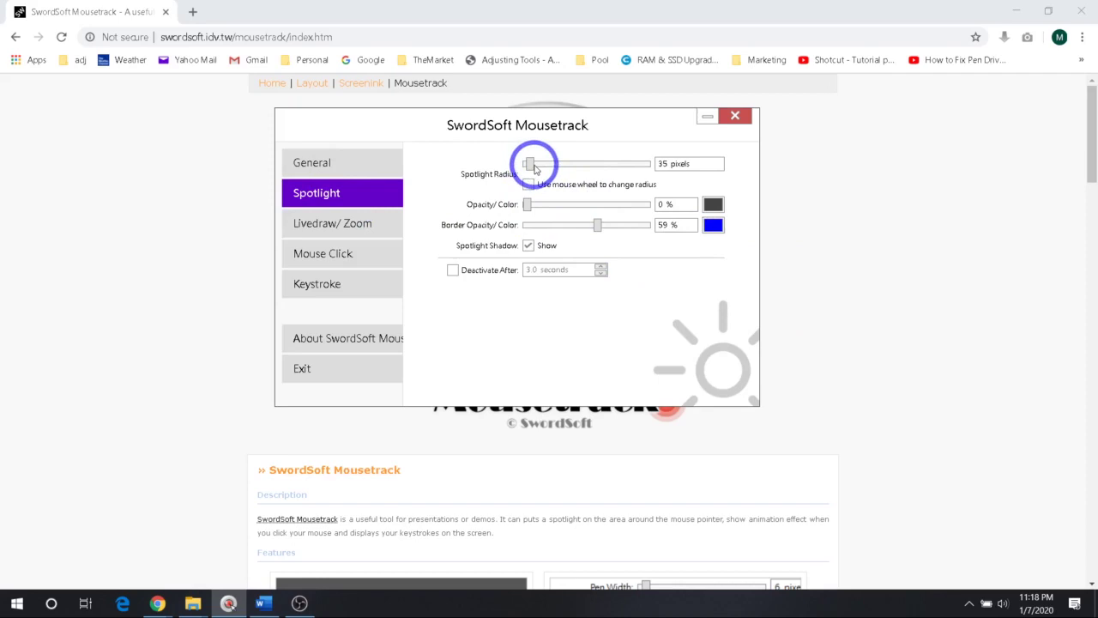
mouse_move(530, 165)
left_mouse_down()
mouse_move(544, 167)
mouse_move(533, 165)
left_mouse_up()
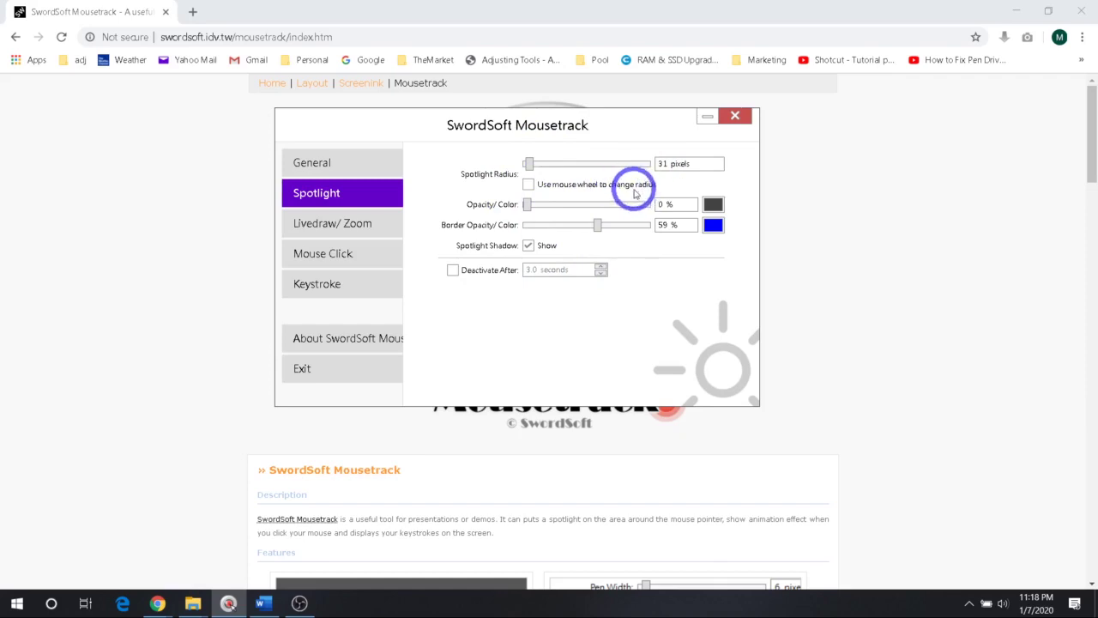
left_click(529, 185)
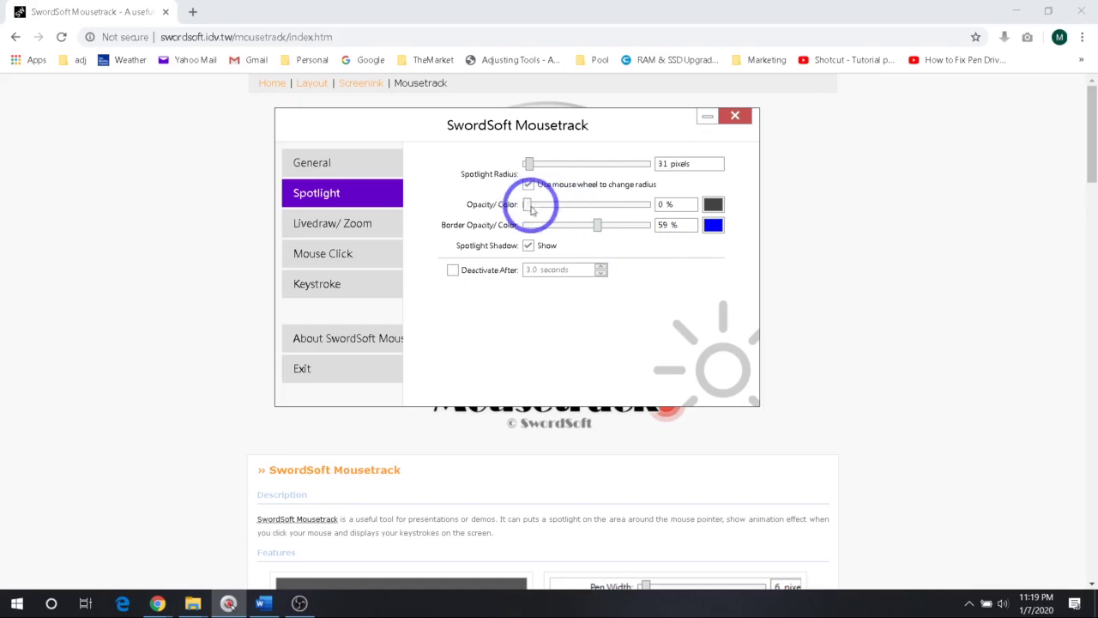
Set the spotlight opacity to 0% and its border opacity to 50%.
left_click_drag(529, 206, 572, 212)
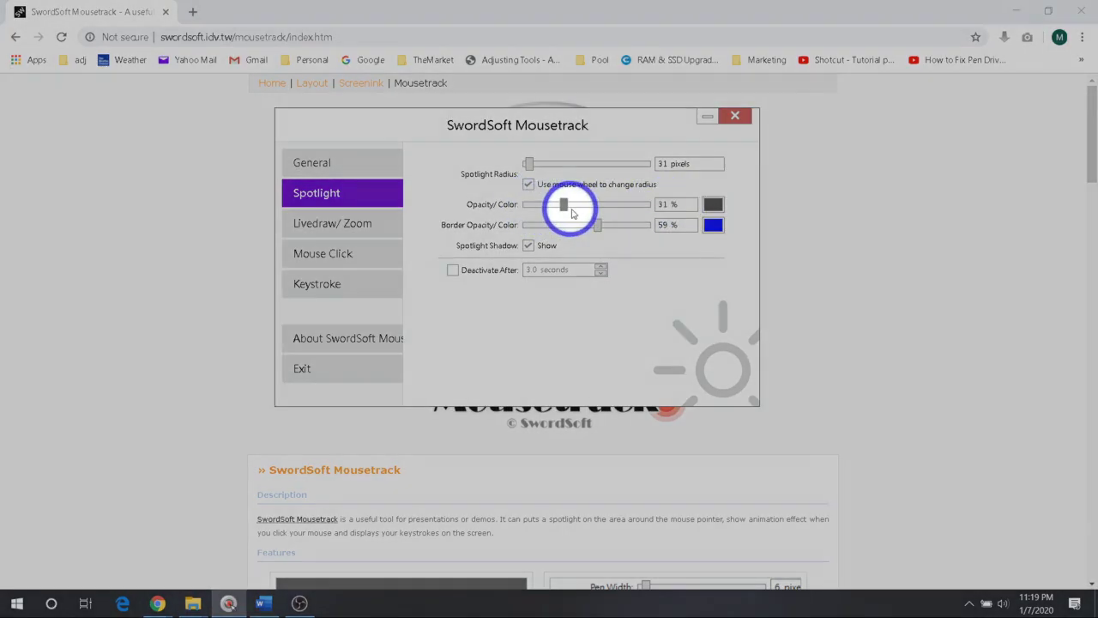
left_click_drag(573, 213, 520, 205)
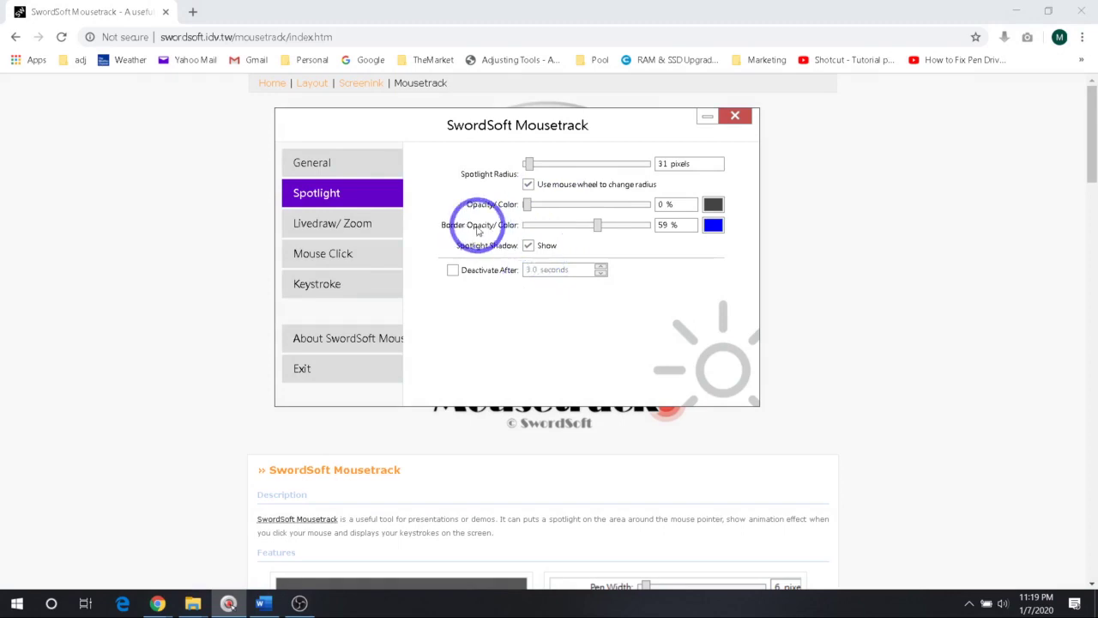
left_click_drag(597, 225, 558, 227)
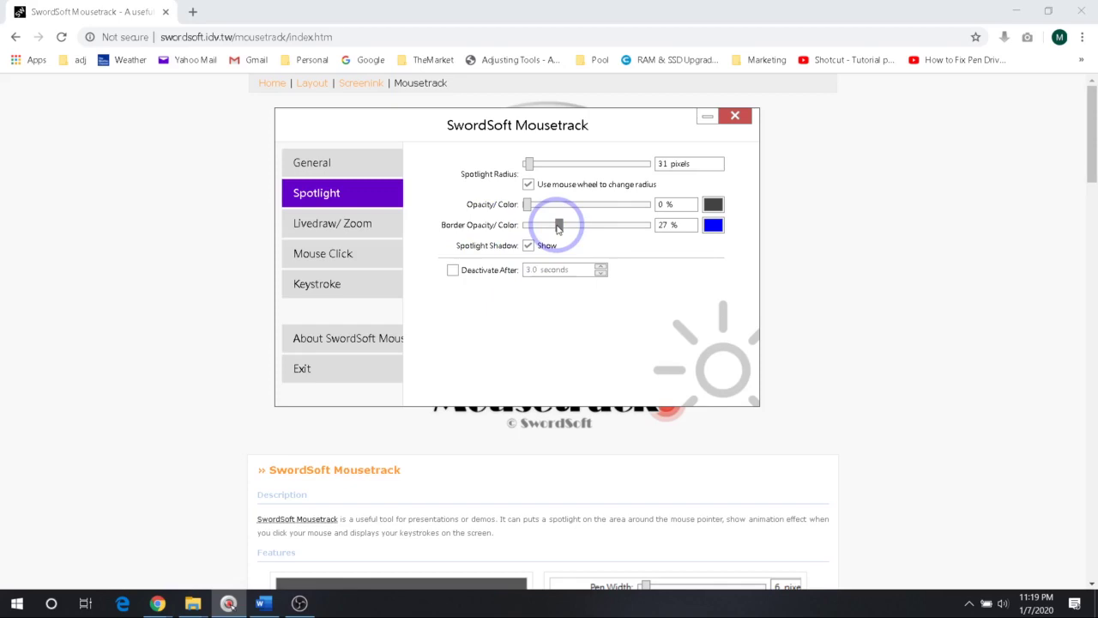
left_click_drag(558, 228, 586, 225)
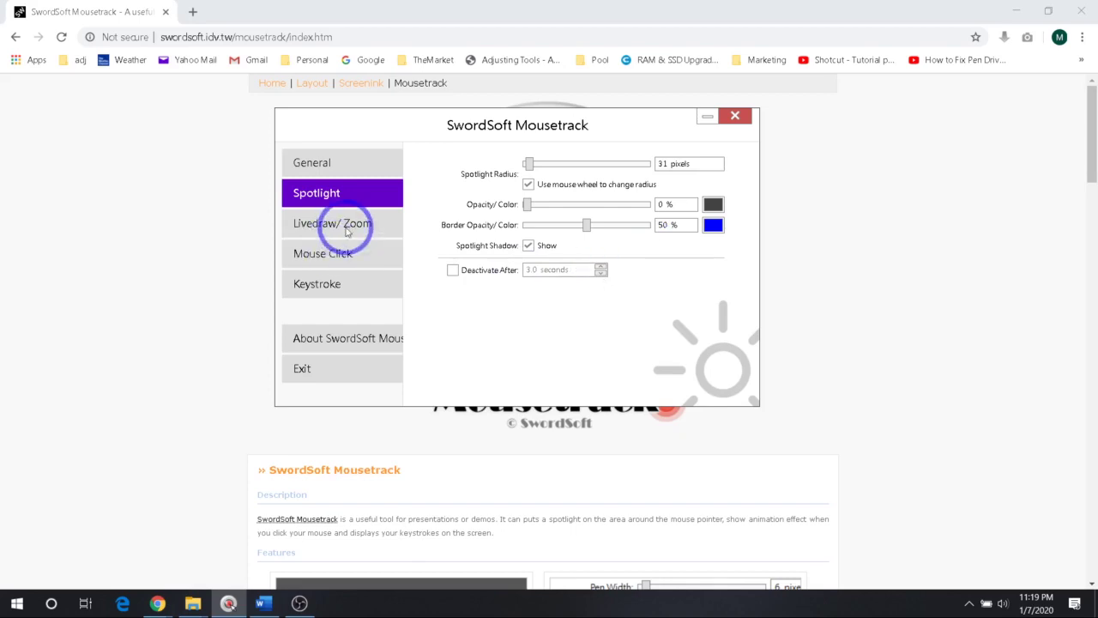
Enable Show Livedraw, draw two red strokes, exiting each with Ctrl+Shift+D.
left_click(318, 164)
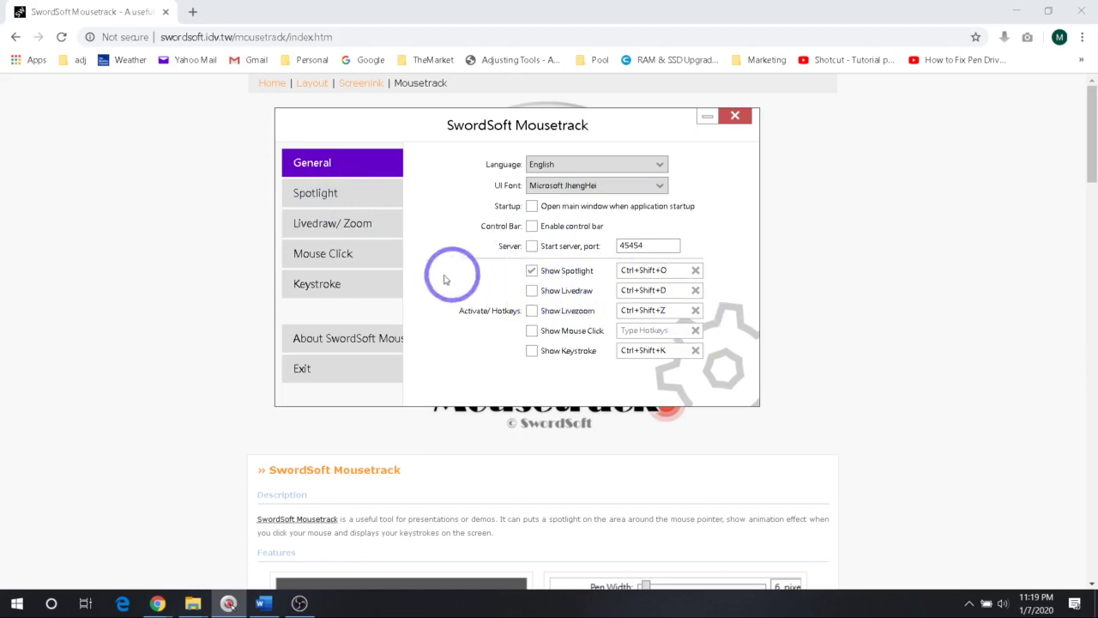
left_click(532, 292)
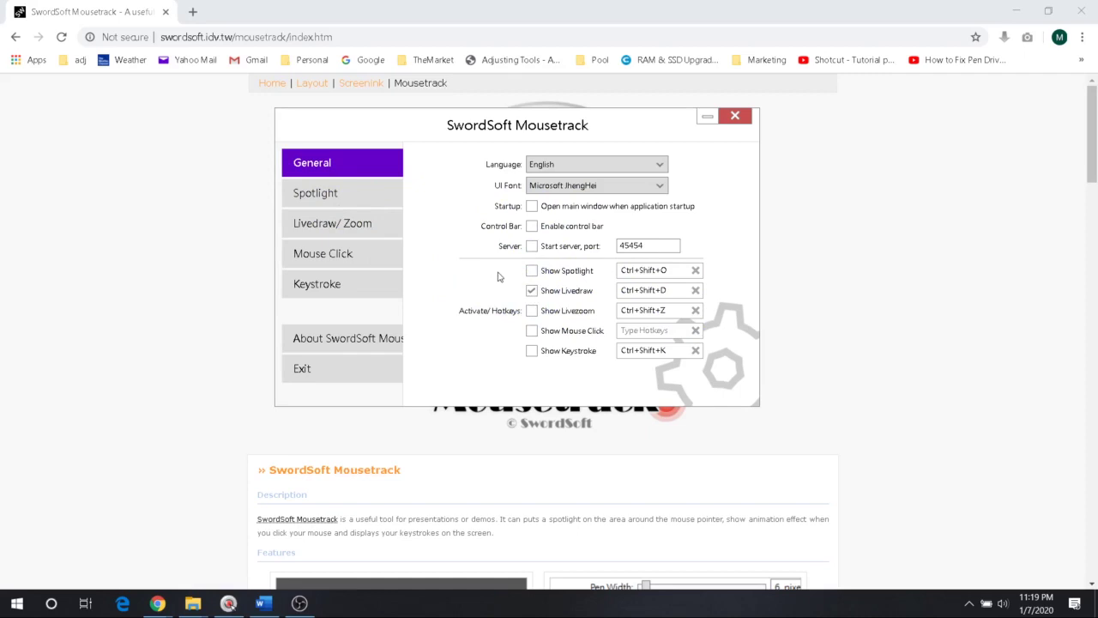
mouse_move(447, 221)
left_mouse_down()
mouse_move(403, 256)
mouse_move(434, 188)
mouse_move(481, 254)
mouse_move(644, 246)
left_mouse_up()
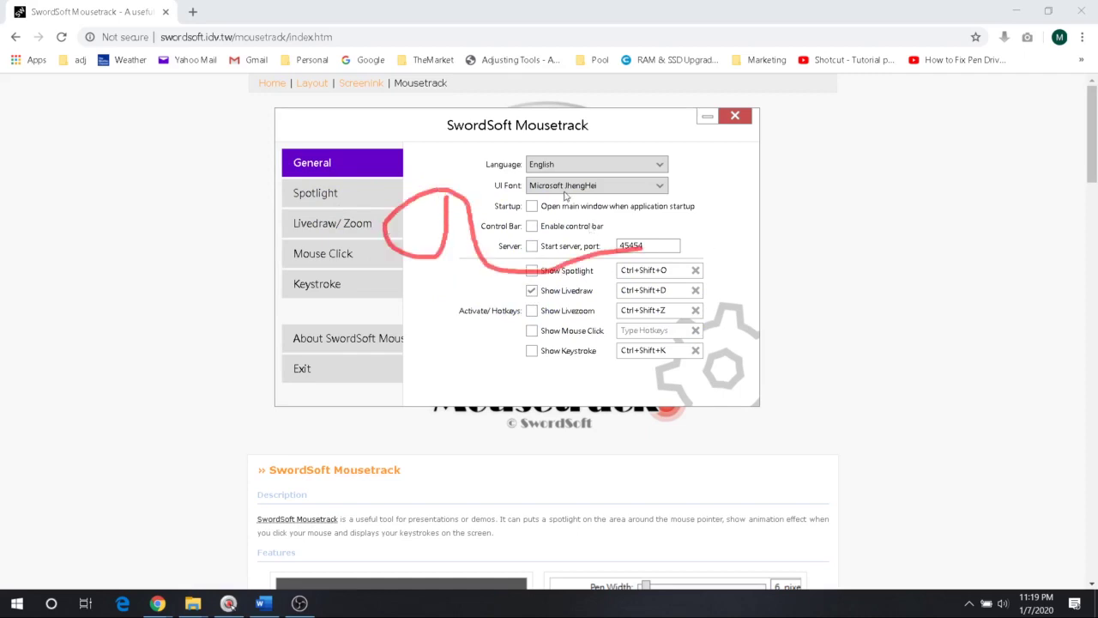
key("ctrl+shift+d")
left_click(532, 291)
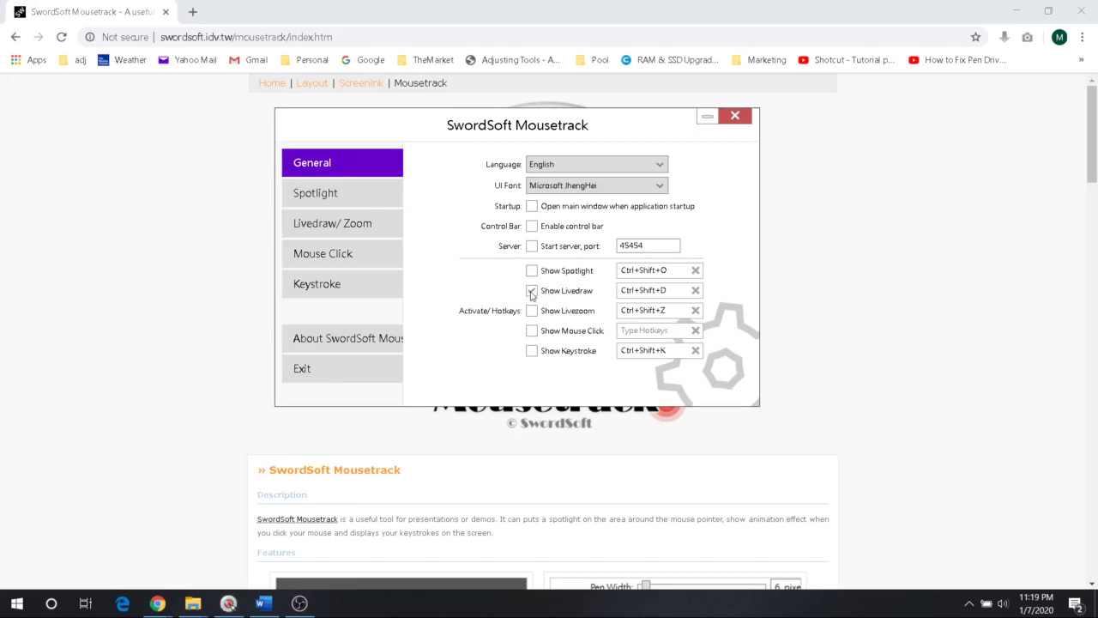
mouse_move(397, 230)
left_mouse_down()
mouse_move(532, 215)
mouse_move(458, 256)
left_mouse_up()
key("ctrl+shift+d")
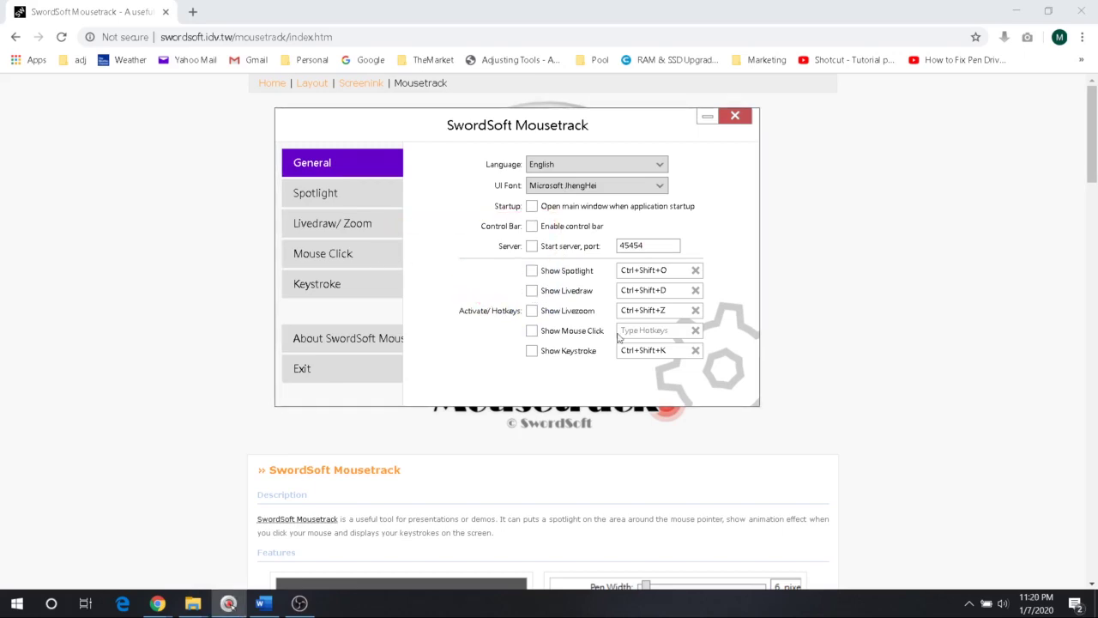
View the Livedraw/Zoom settings, then enable Show Livezoom on the General page.
left_click(357, 226)
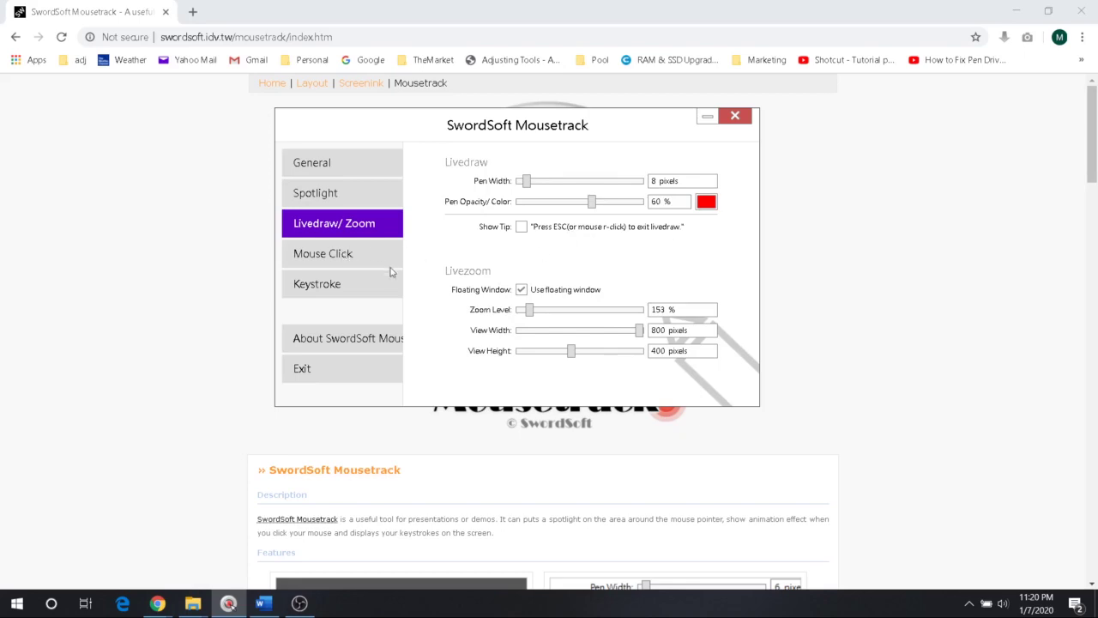
left_click(331, 169)
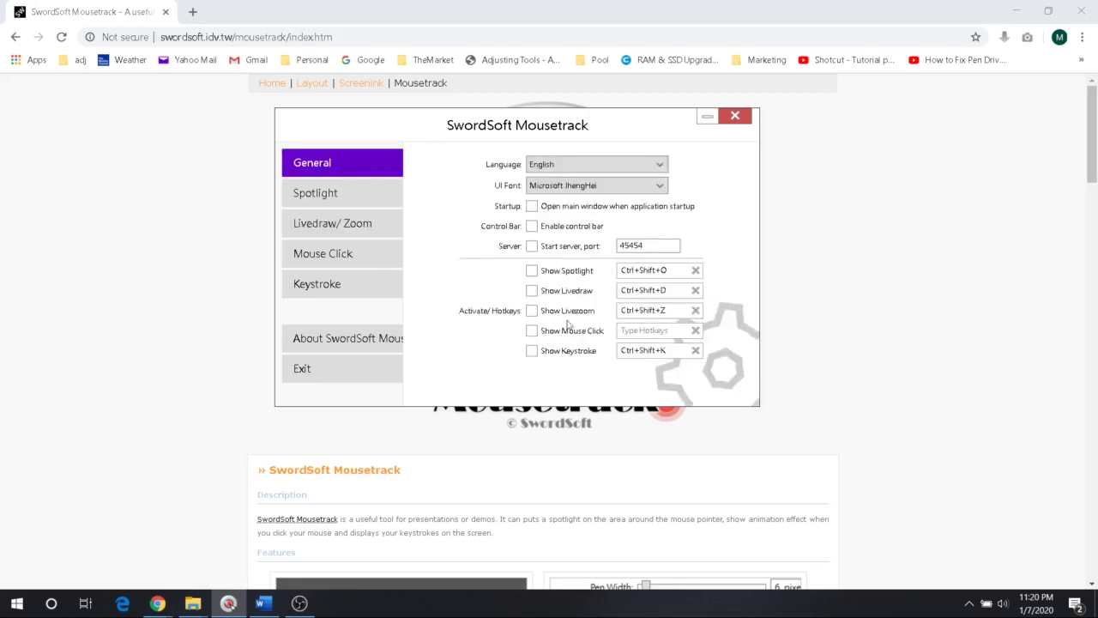
left_click(531, 311)
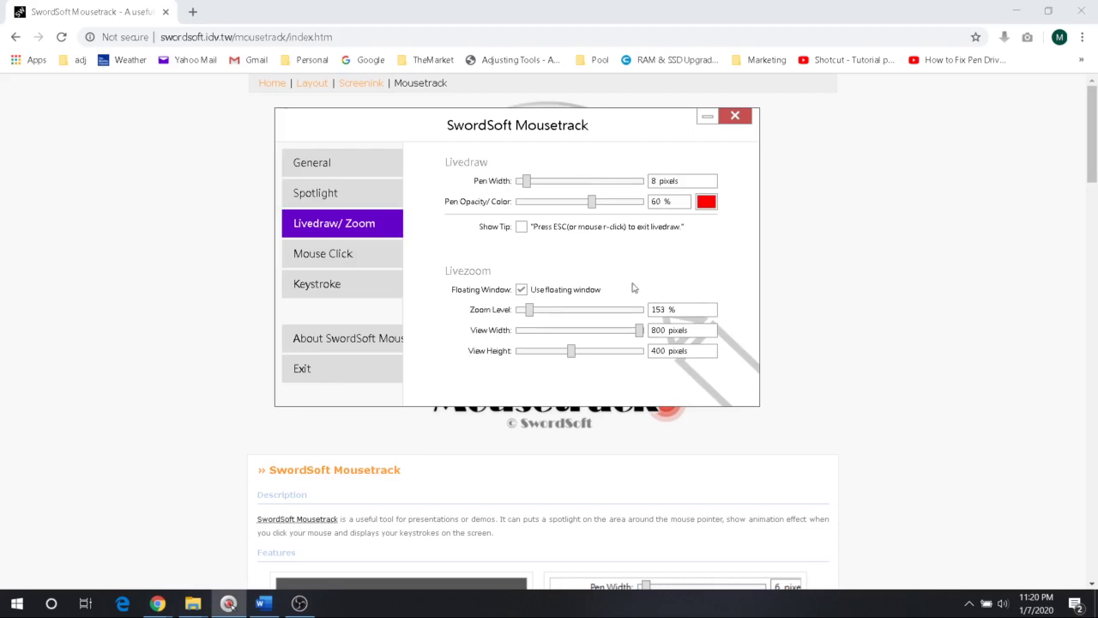
Keep the Mouse Click animation playing on click down with the Whirl style.
key("Down")
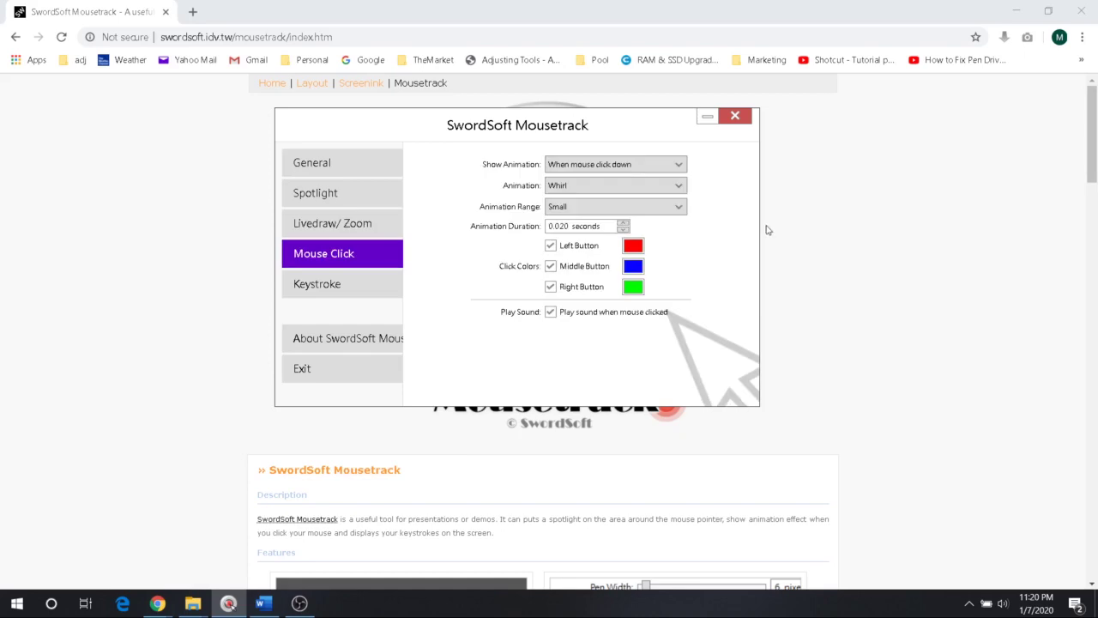
left_click(678, 164)
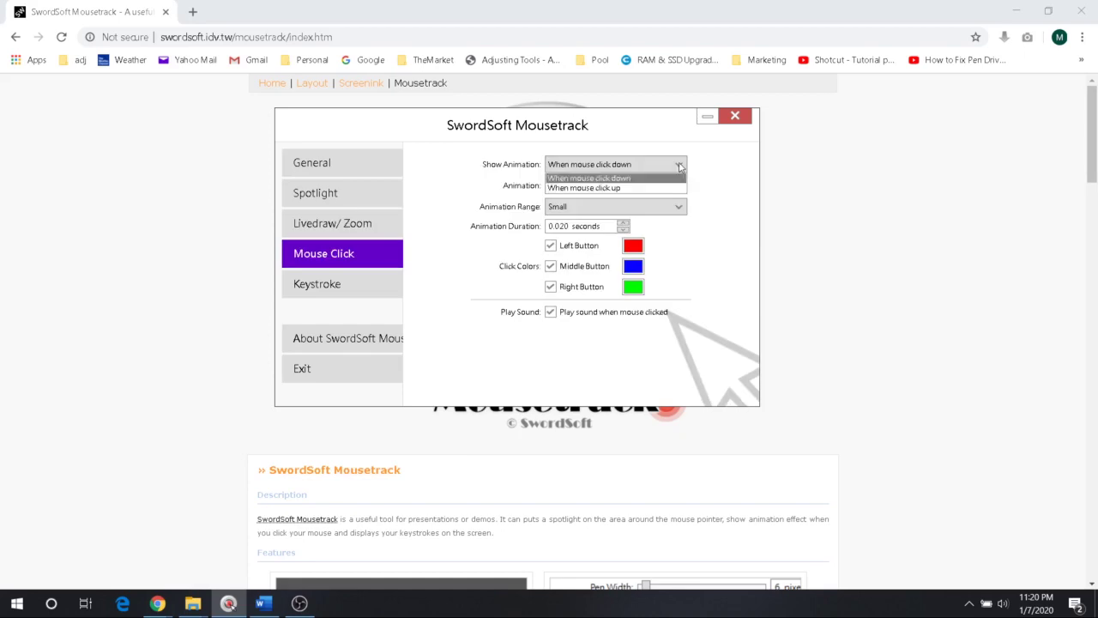
left_click(680, 166)
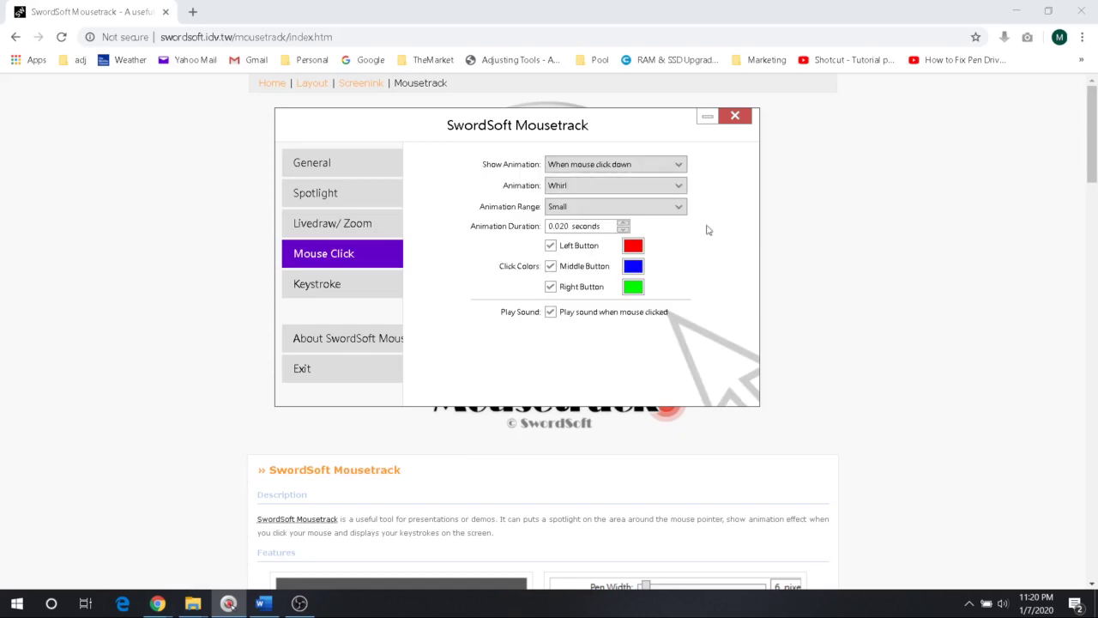
left_click(680, 186)
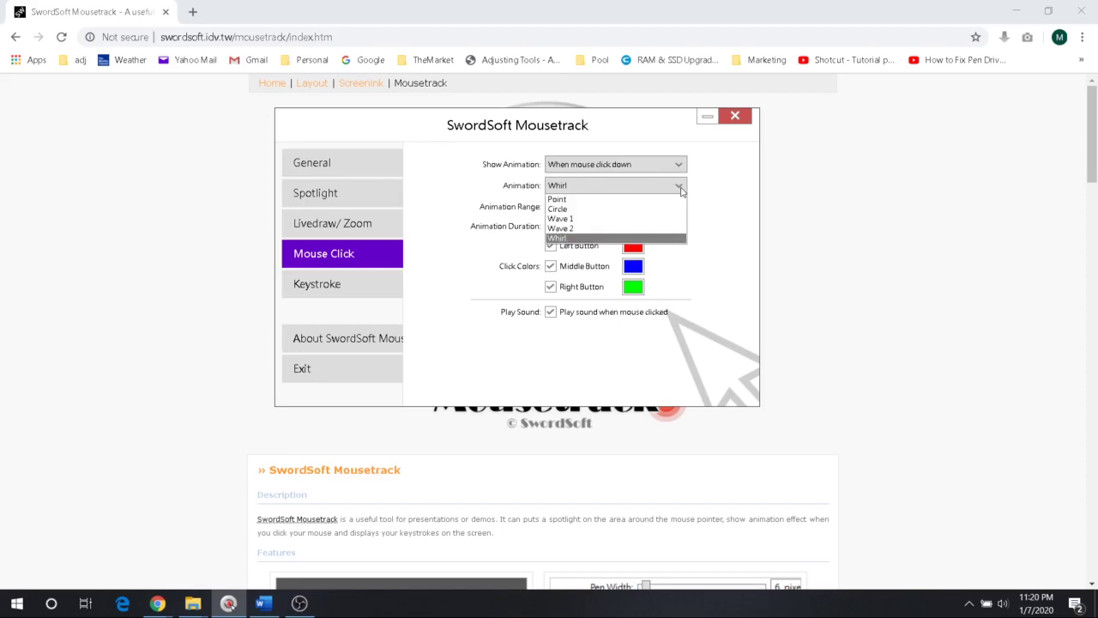
left_click(560, 241)
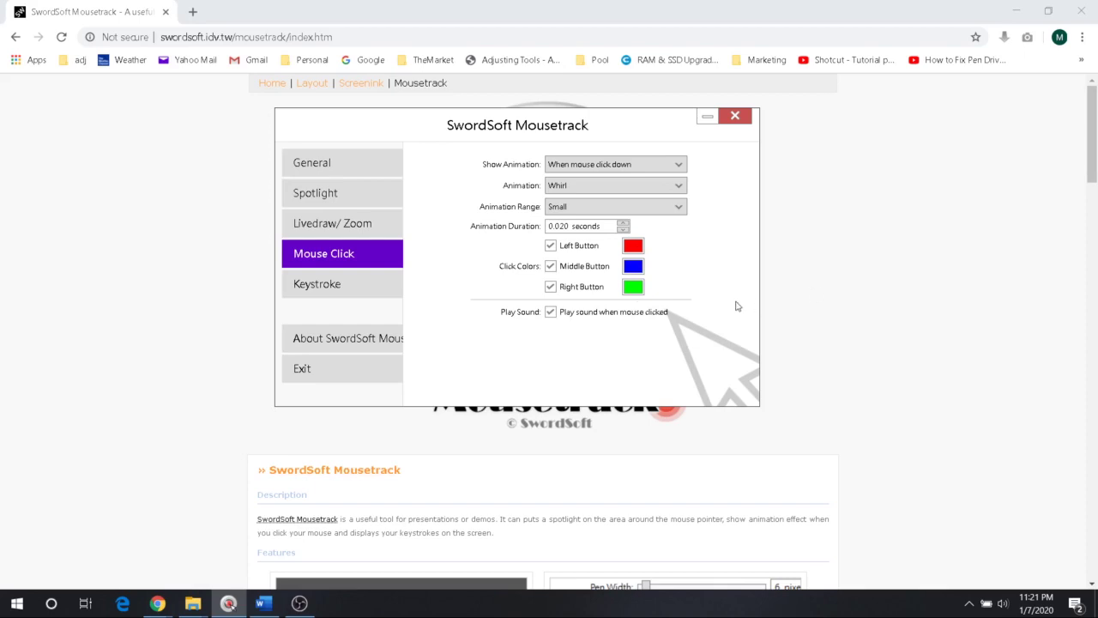
left_click(357, 165)
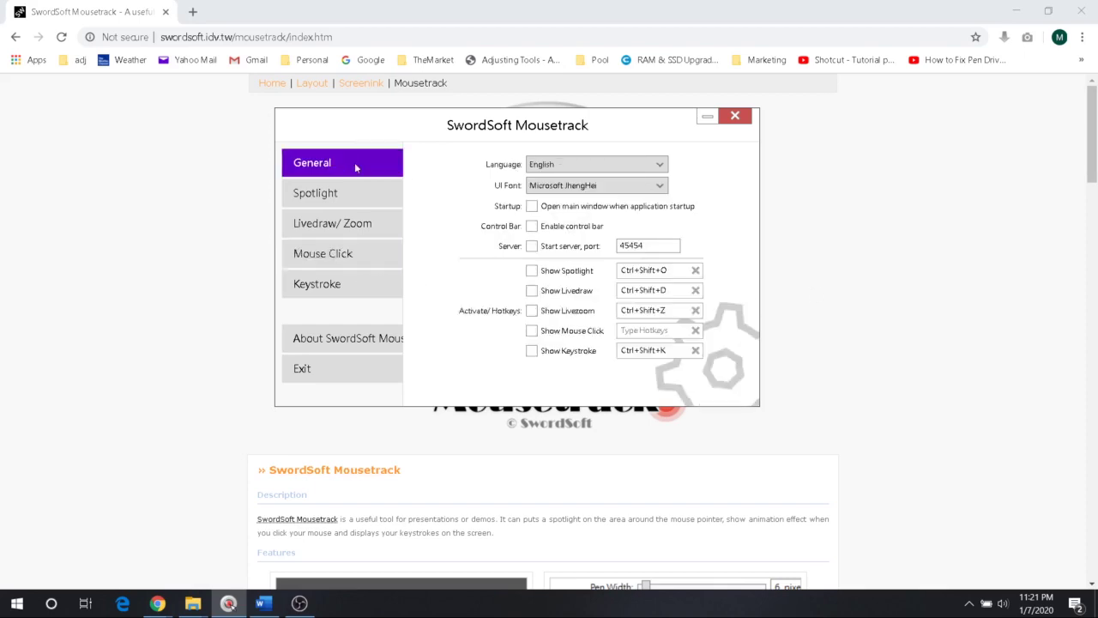
left_click(532, 331)
left_click(453, 211)
left_click(434, 187)
left_click(532, 334)
left_click(329, 286)
left_click(336, 267)
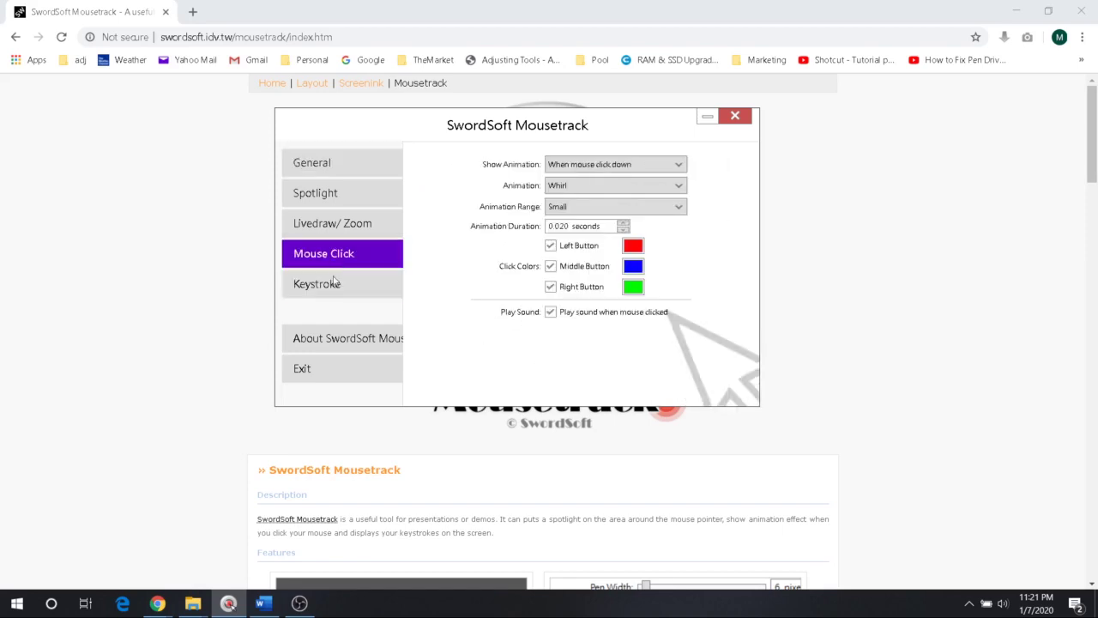
Enable Show Keystroke on the General page and return to the Keystroke settings.
left_click(336, 282)
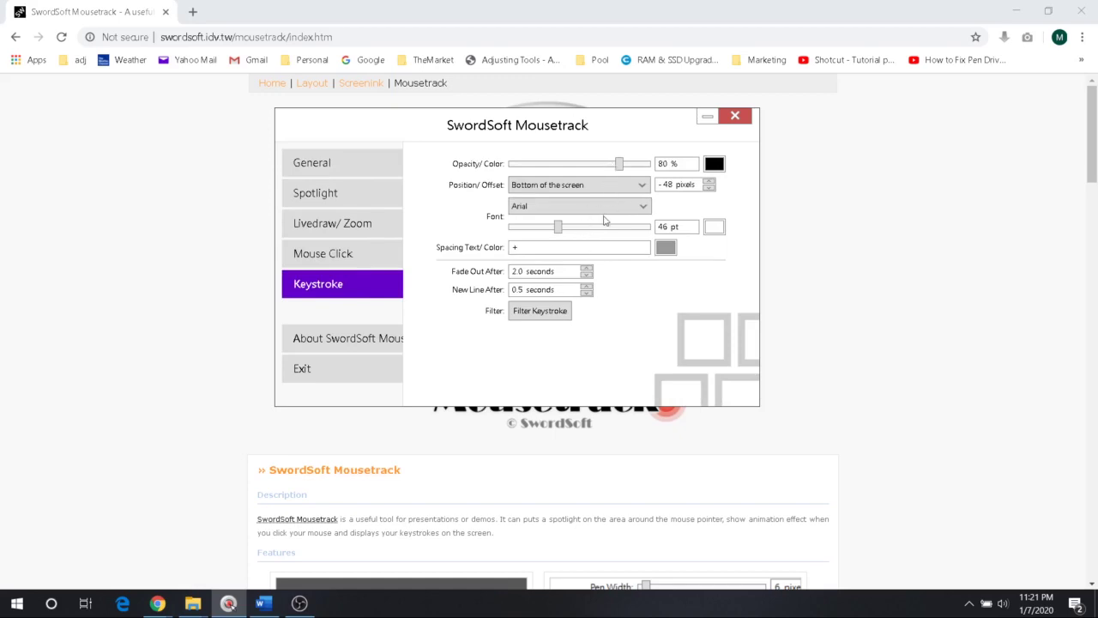
left_click(338, 171)
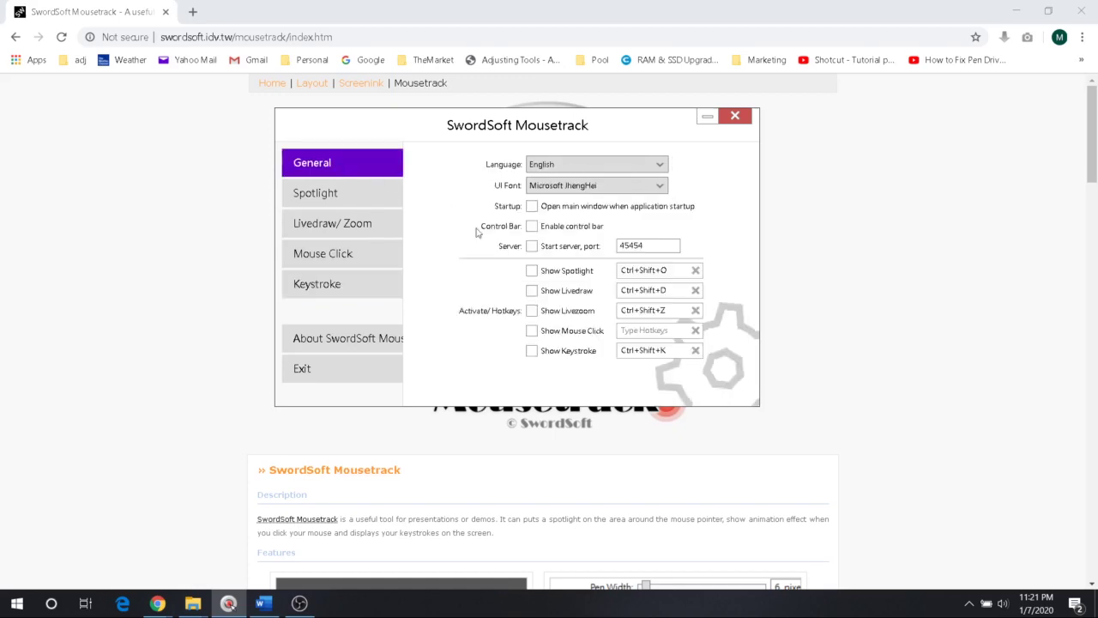
left_click(532, 352)
left_click(335, 290)
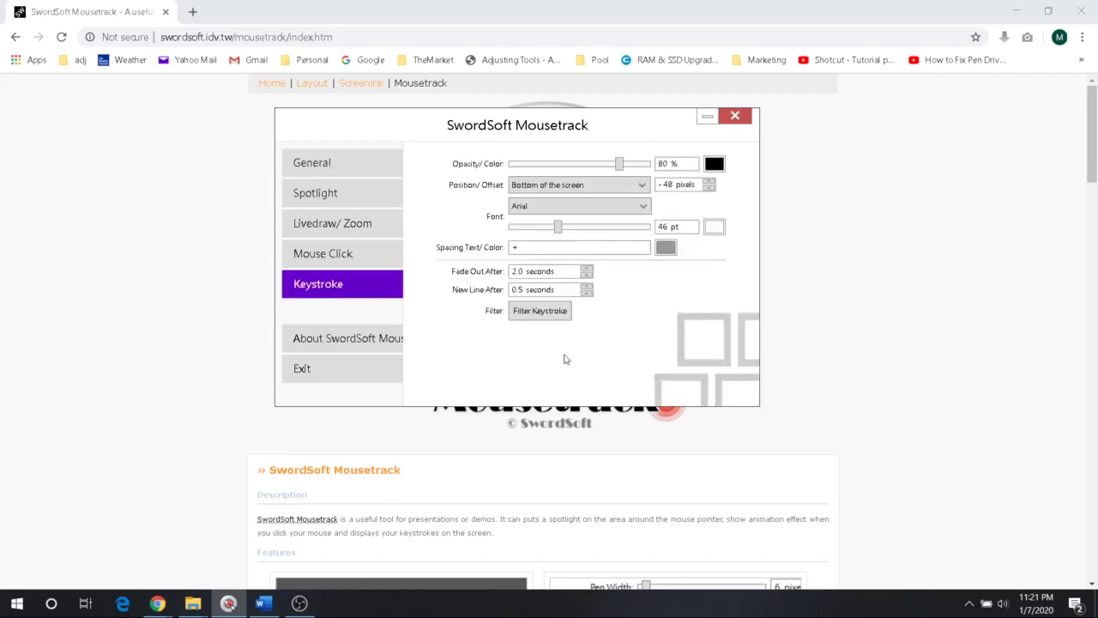
Test the keystroke bar with Ctrl+Shift, Ctrl+Shift+H and random letters, then recall settings with Ctrl+Space.
key("ctrl+shift")
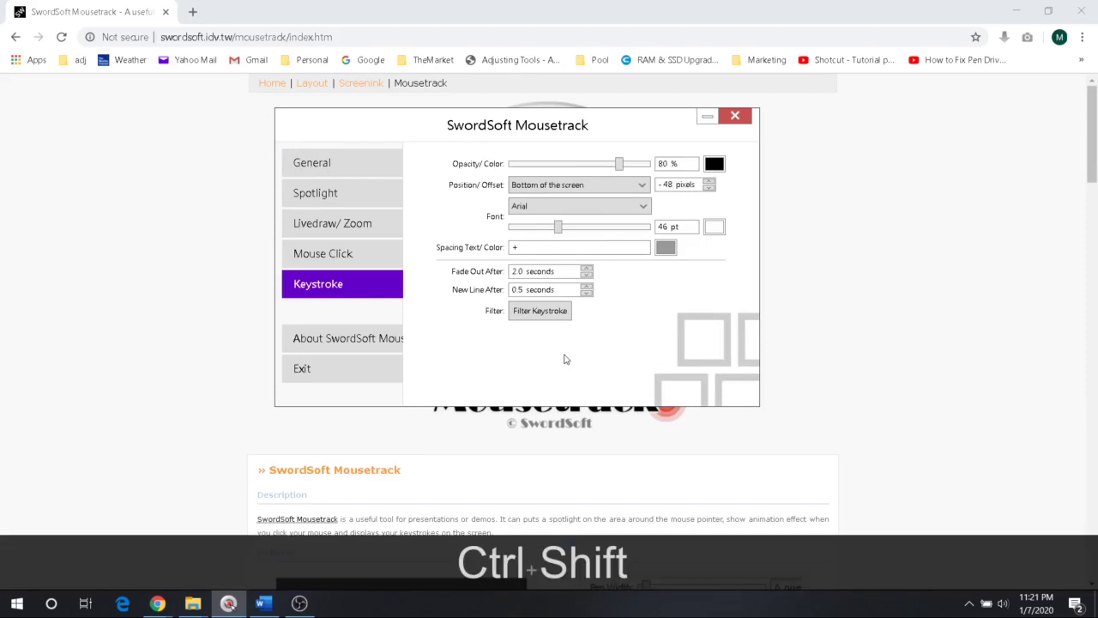
key("ctrl+shift+h")
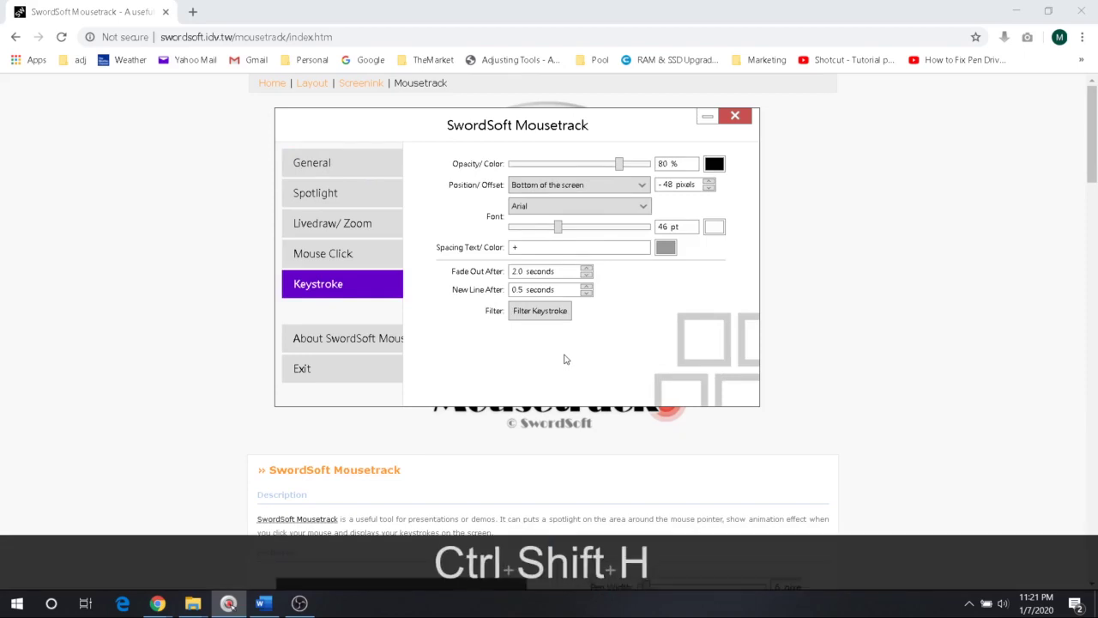
key("l")
key("k")
key("d")
key("l")
key("l")
key("j")
key("f")
key("l")
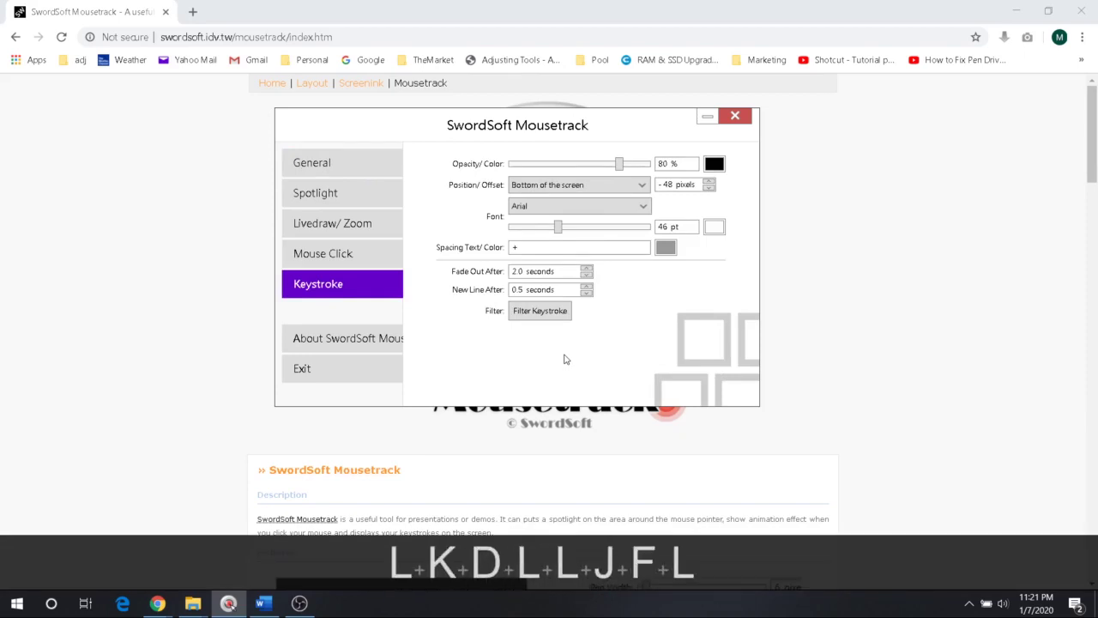
key("k")
key("d")
key("j")
key("f")
key("i")
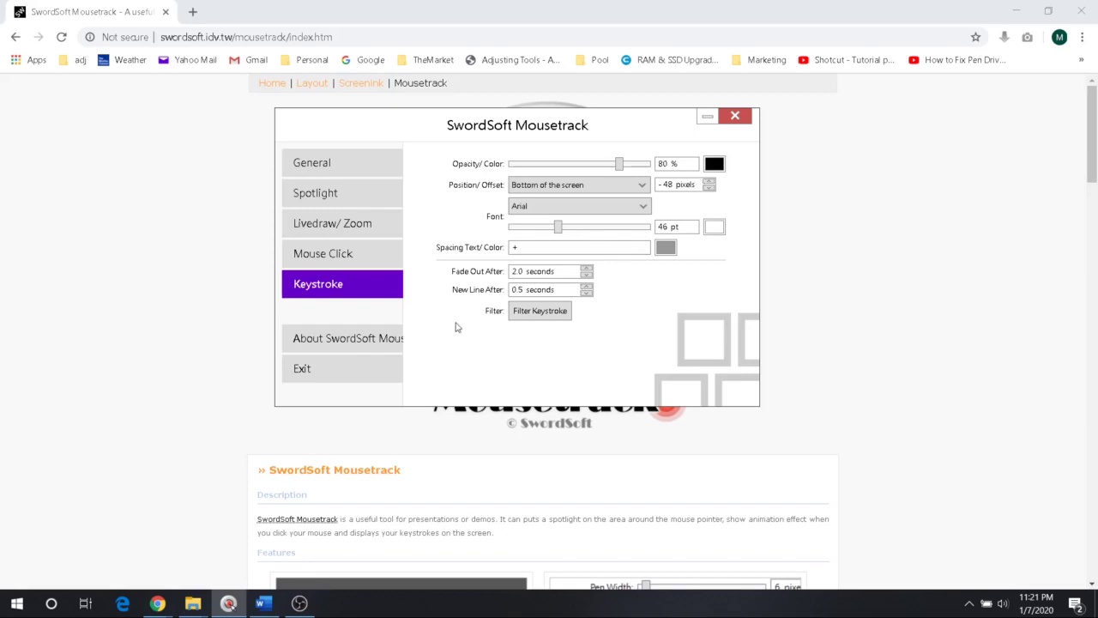
key("ctrl+space")
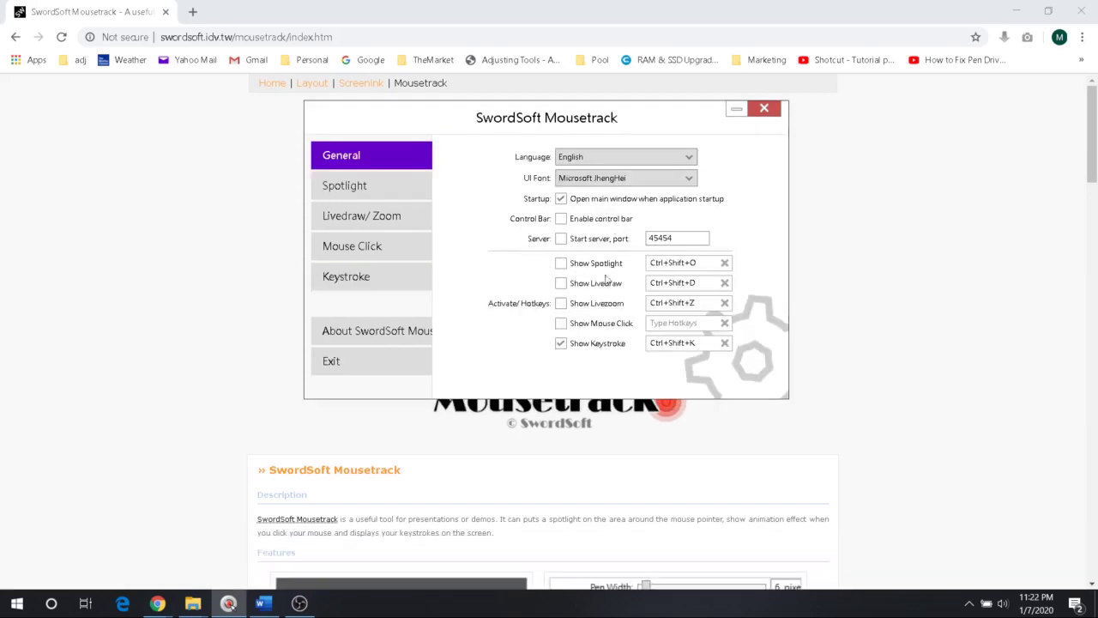
Enable Show Spotlight and Show Mouse Click, then minimize the settings window.
left_click(561, 264)
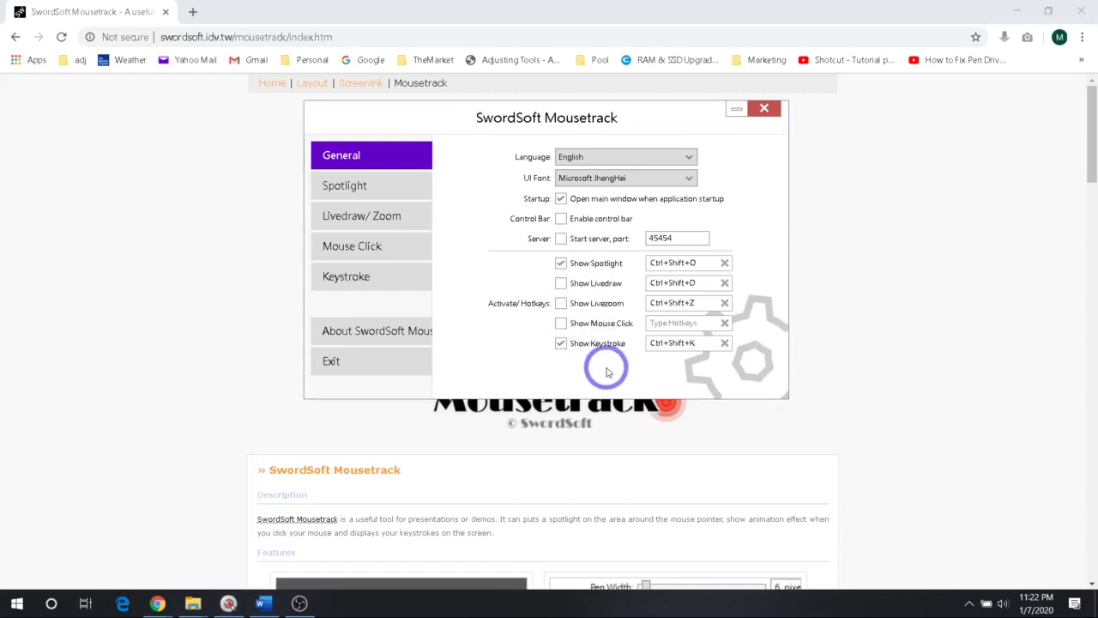
left_click(561, 323)
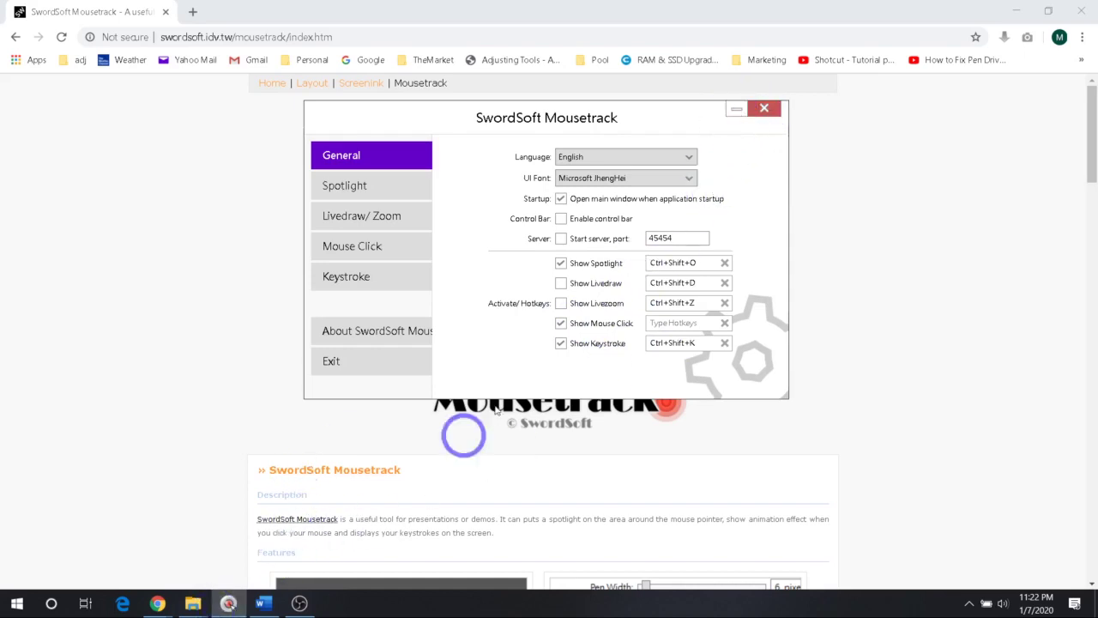
left_click(738, 108)
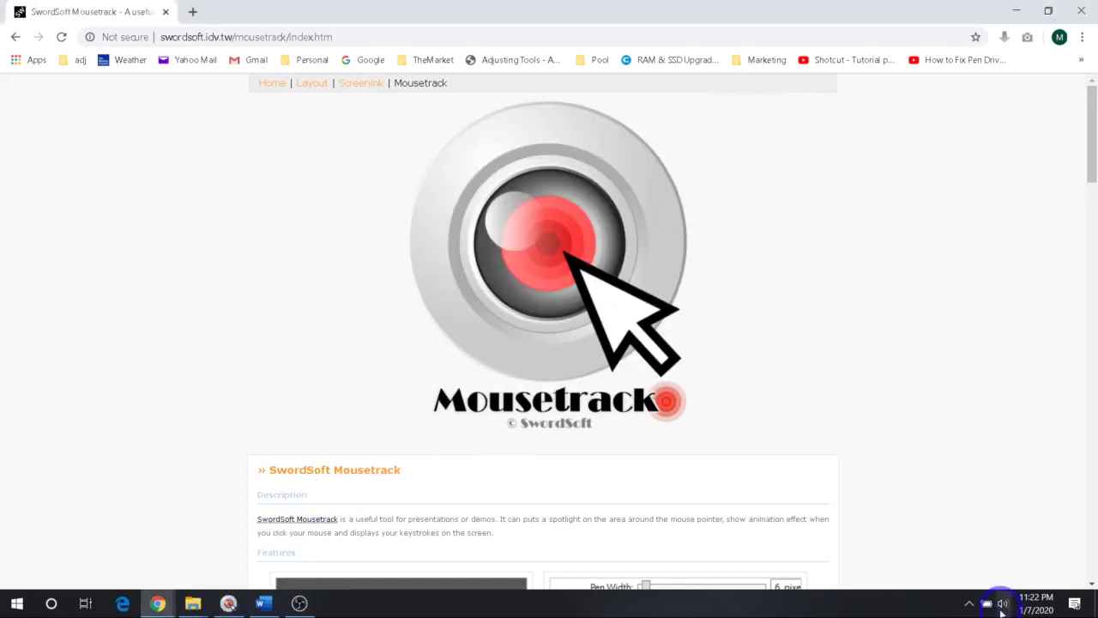
Toggle the spotlight off and on with Ctrl+Shift+O, press Ctrl+Shift+K, then reopen the settings.
left_click(970, 603)
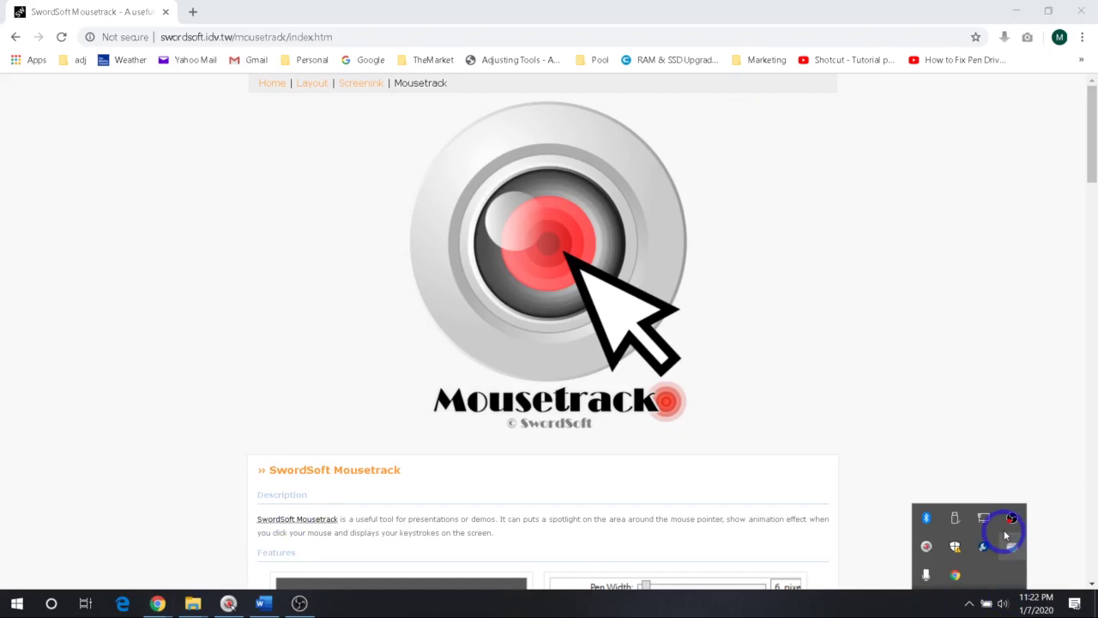
left_click(333, 191)
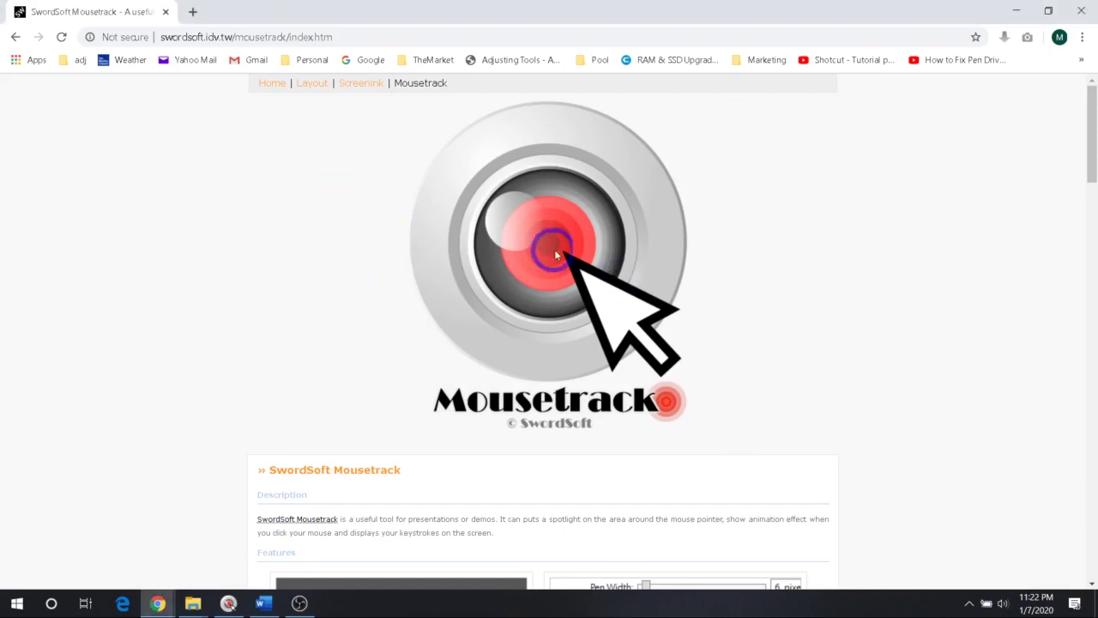
key("ctrl+shift+o")
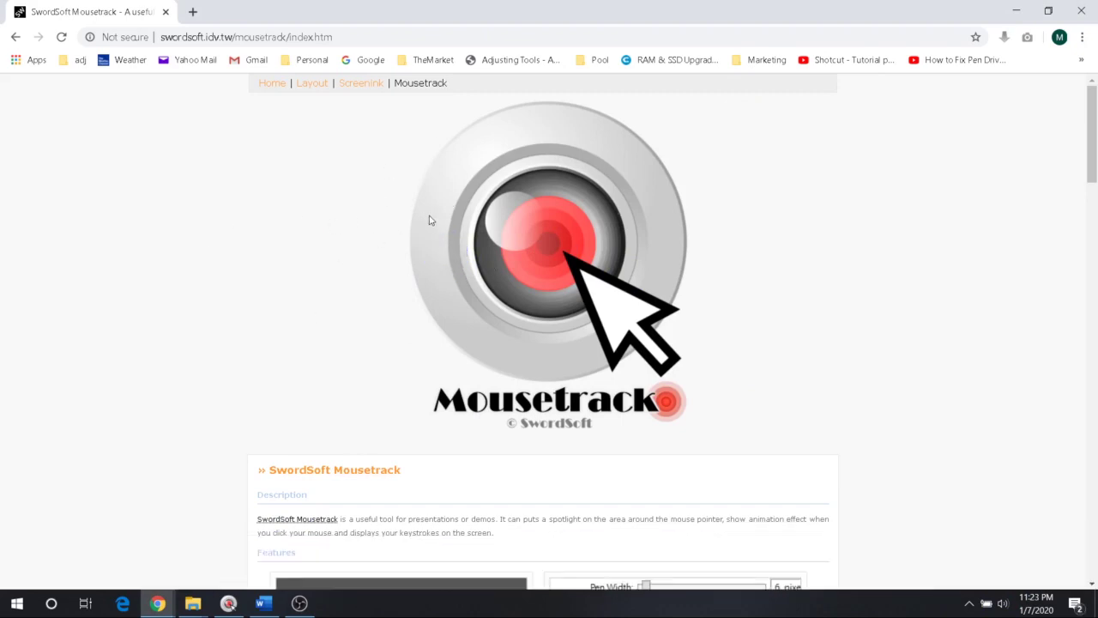
key("ctrl+shift+o")
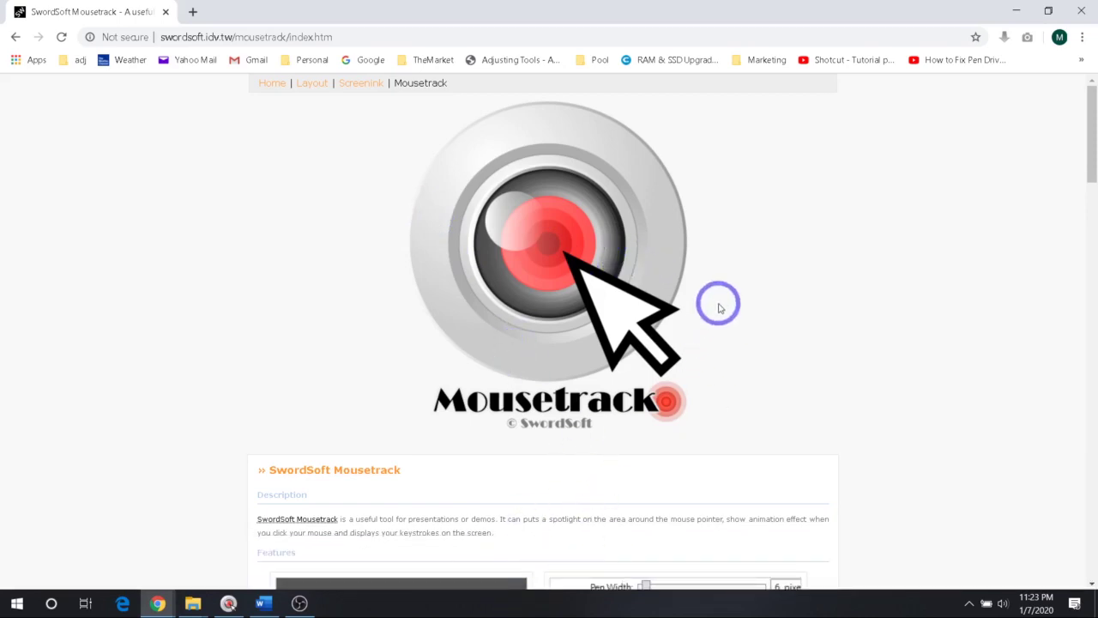
key("ctrl+shift")
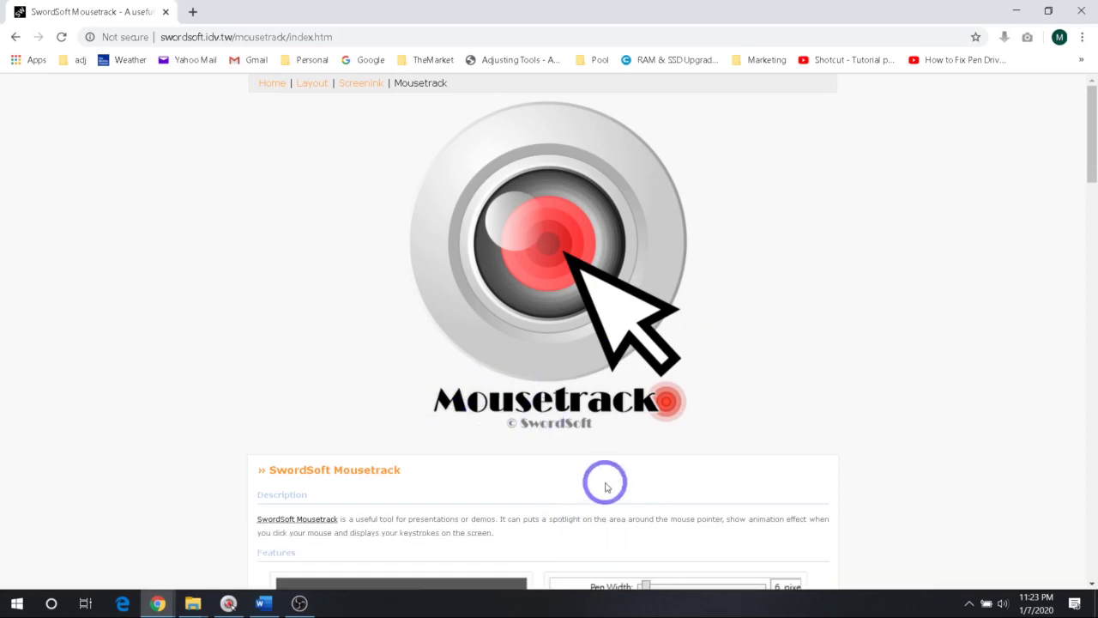
key("k")
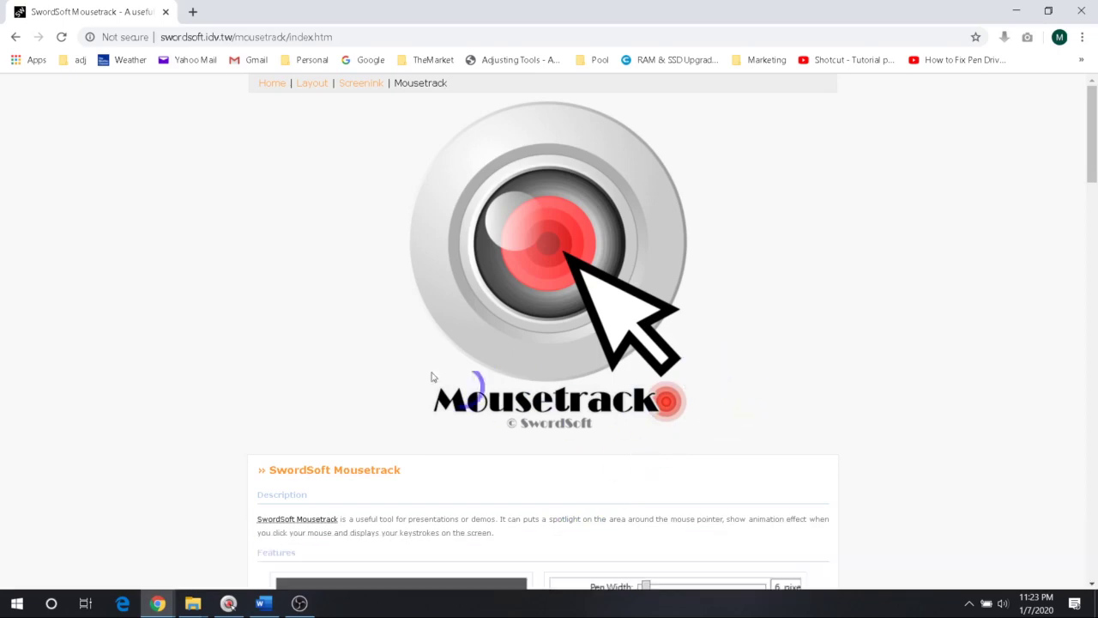
left_click(231, 604)
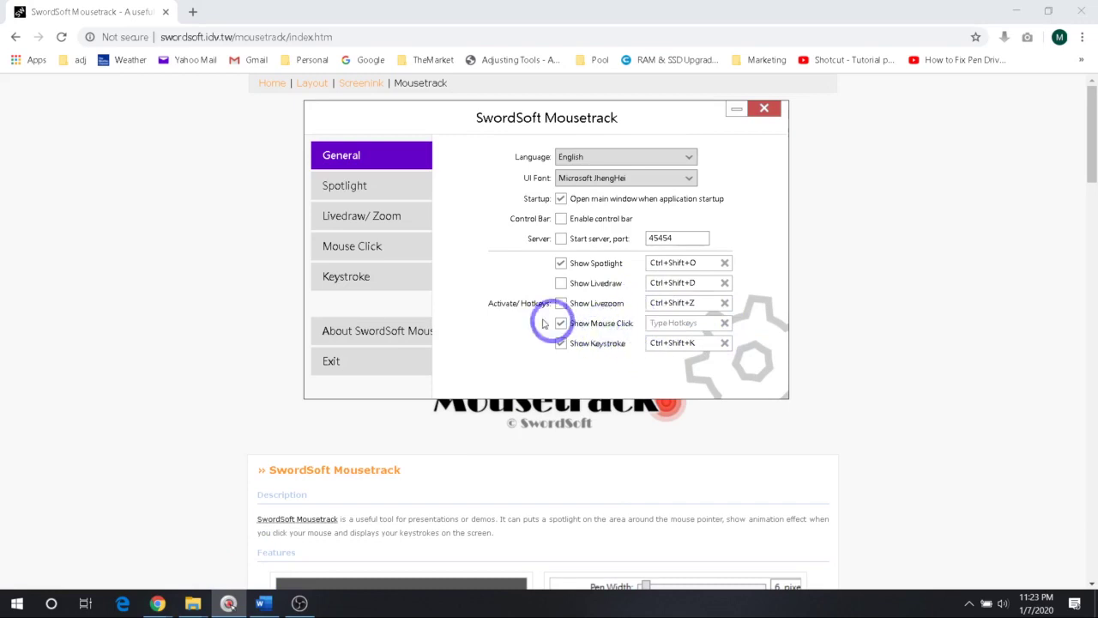
Minimize settings, open and close the magnifier with Ctrl+Shift+Z, then reopen settings.
left_click(735, 112)
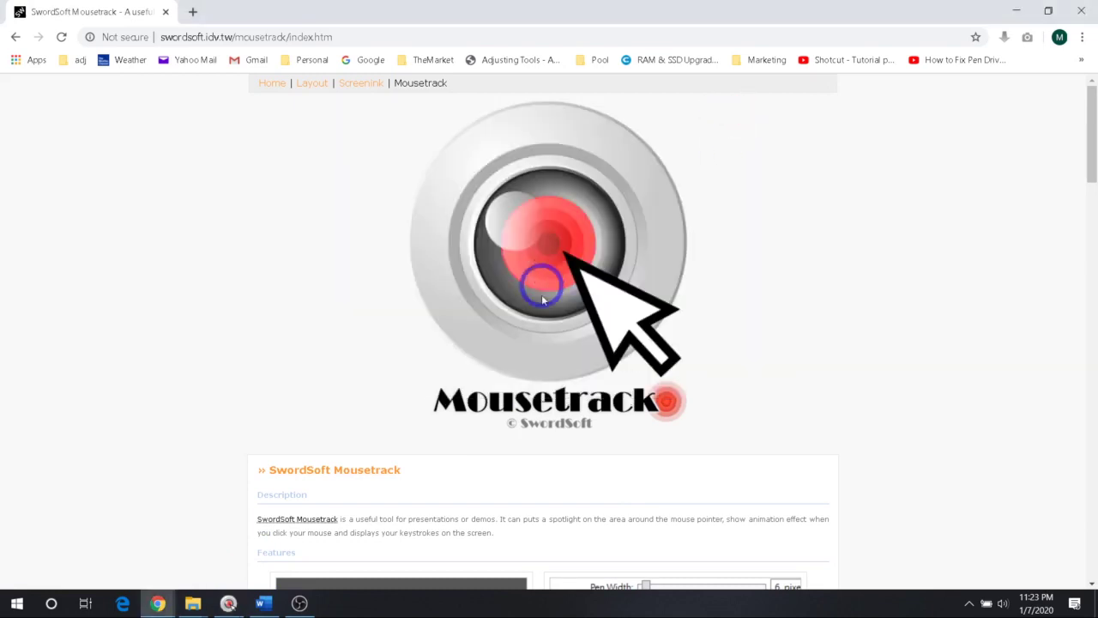
key("ctrl+shift+z")
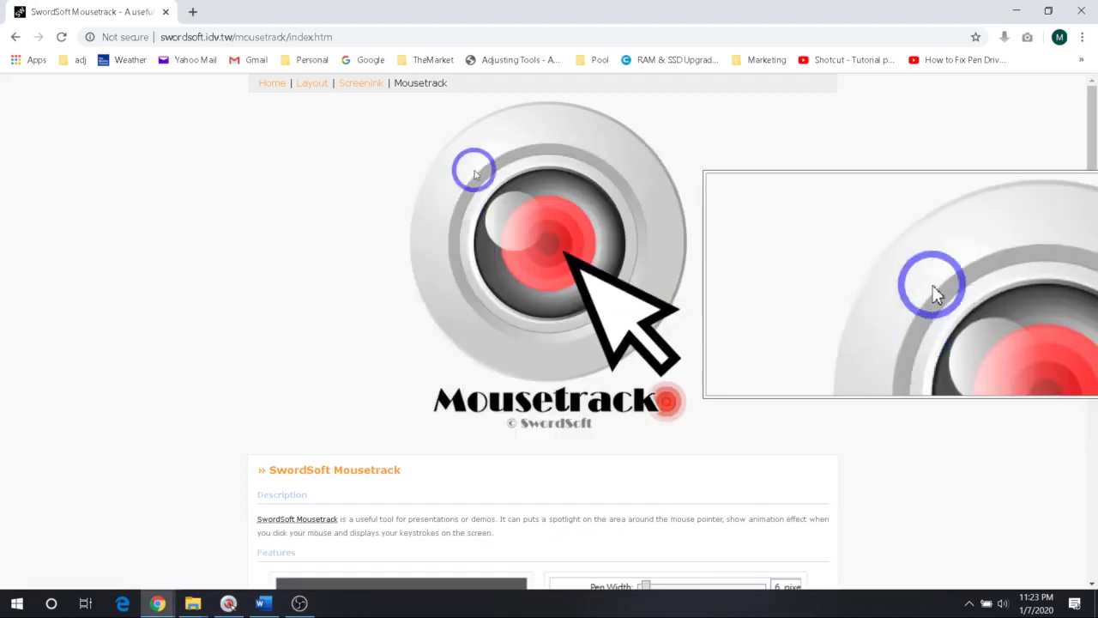
key("ctrl+shift+z")
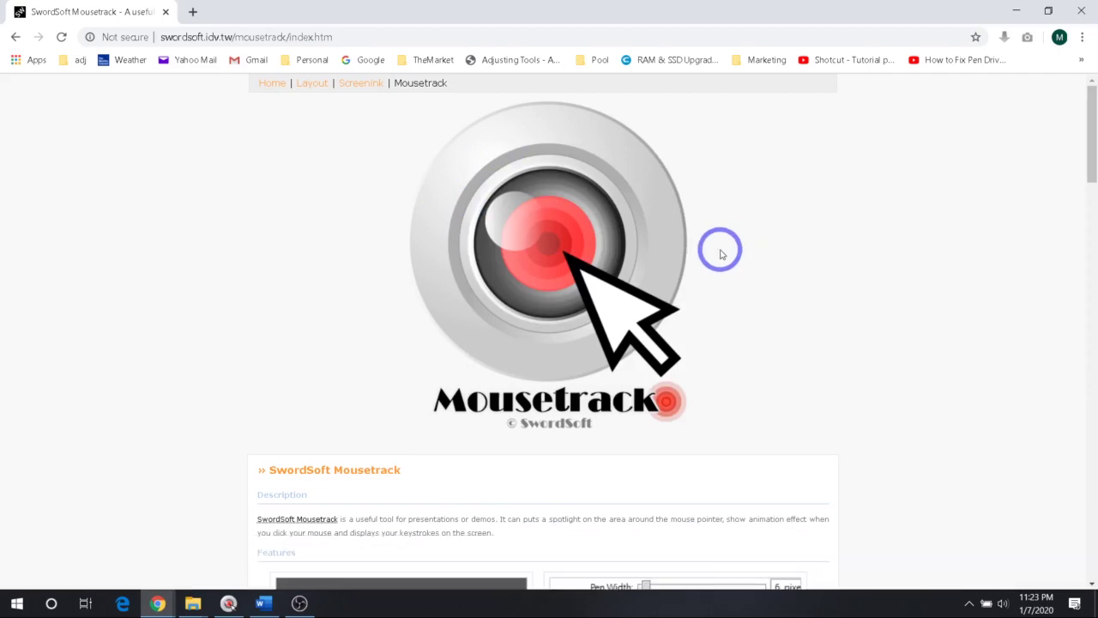
left_click(230, 606)
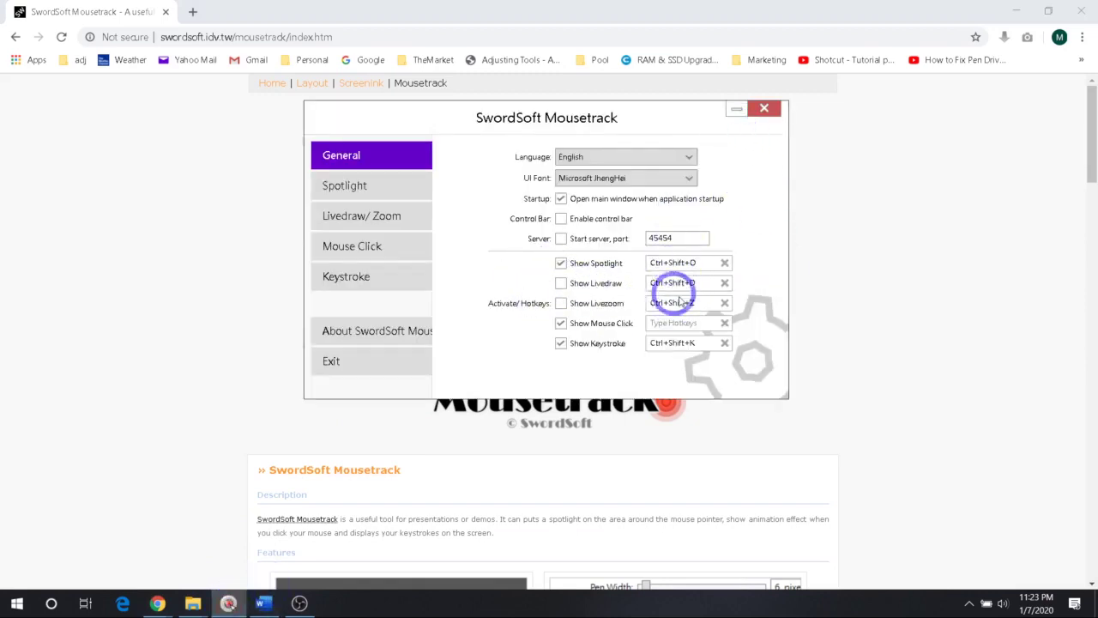
Minimize settings, draw a red Ctrl+Shift+D stroke over the logo, then press Ctrl+Shift+O.
left_click(731, 109)
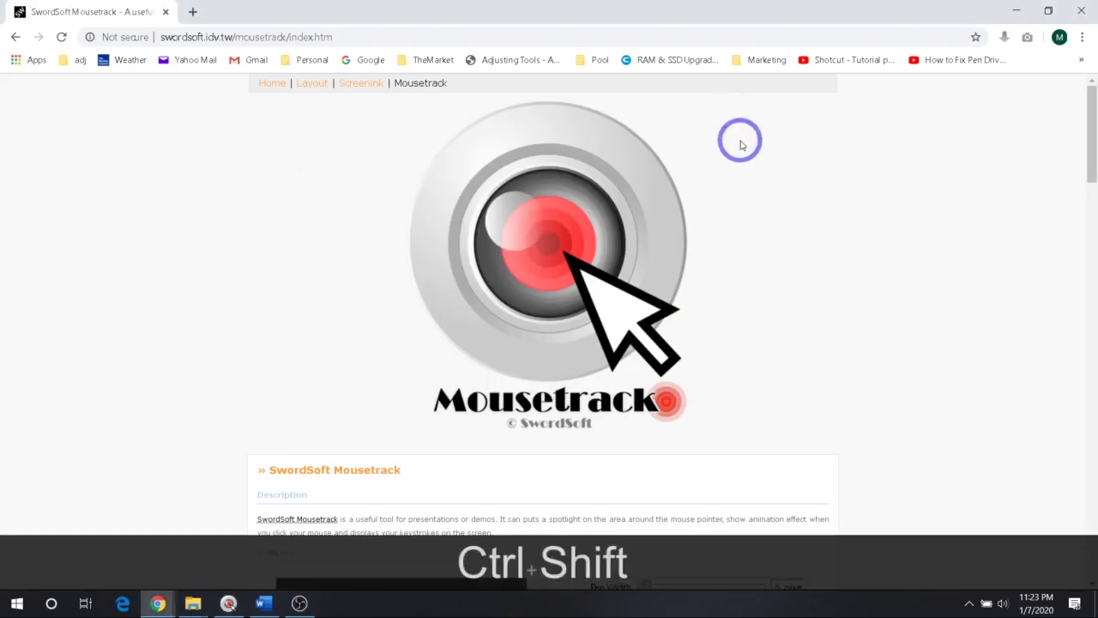
key("ctrl+shift+d")
mouse_move(532, 130)
left_mouse_down()
mouse_move(343, 330)
mouse_move(331, 205)
mouse_move(316, 202)
left_mouse_up()
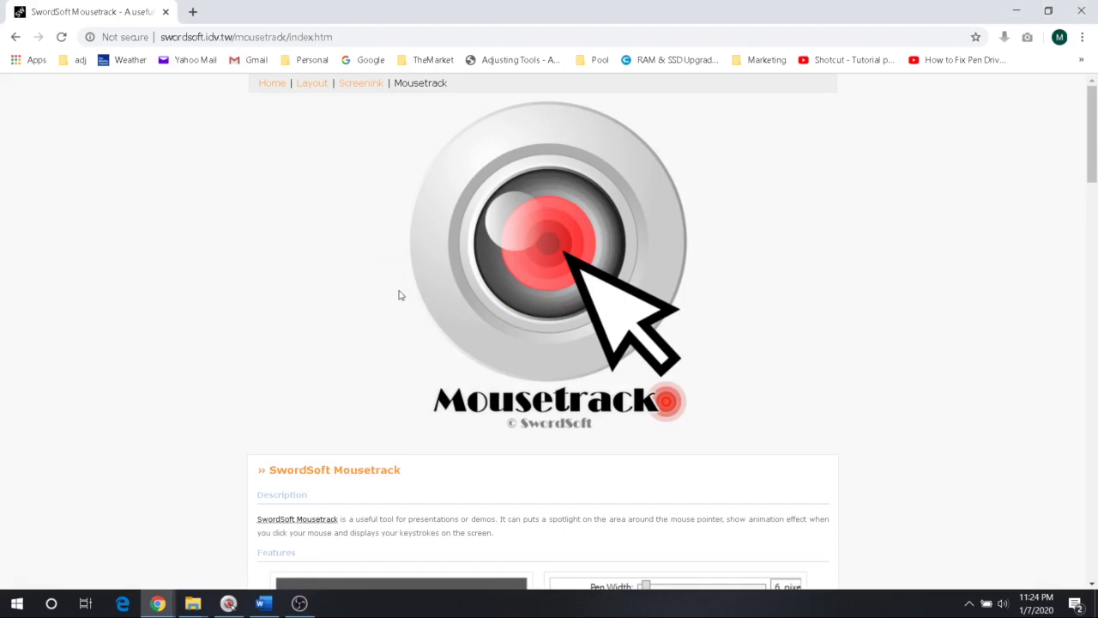
key("ctrl+shift+o")
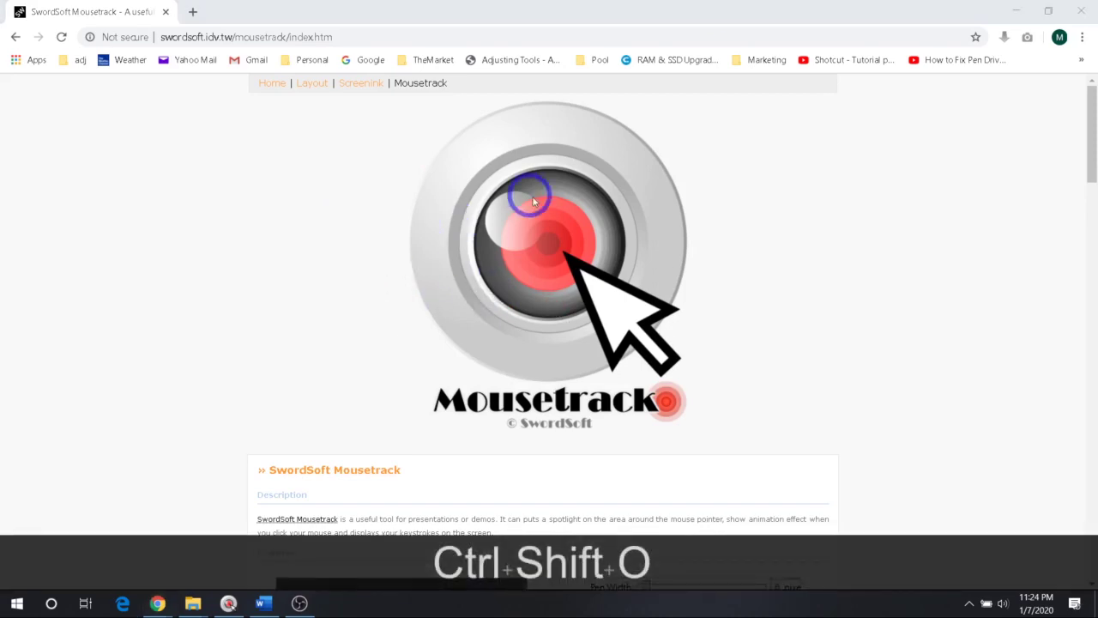